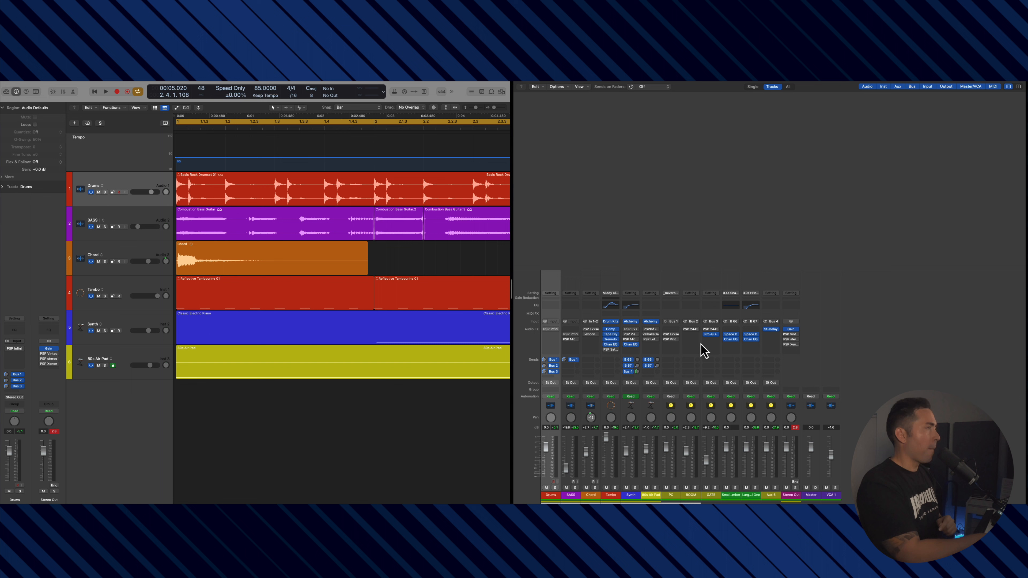
# Play the full mix to hear it with the current processing, and stop playback.
pyautogui.press('space')
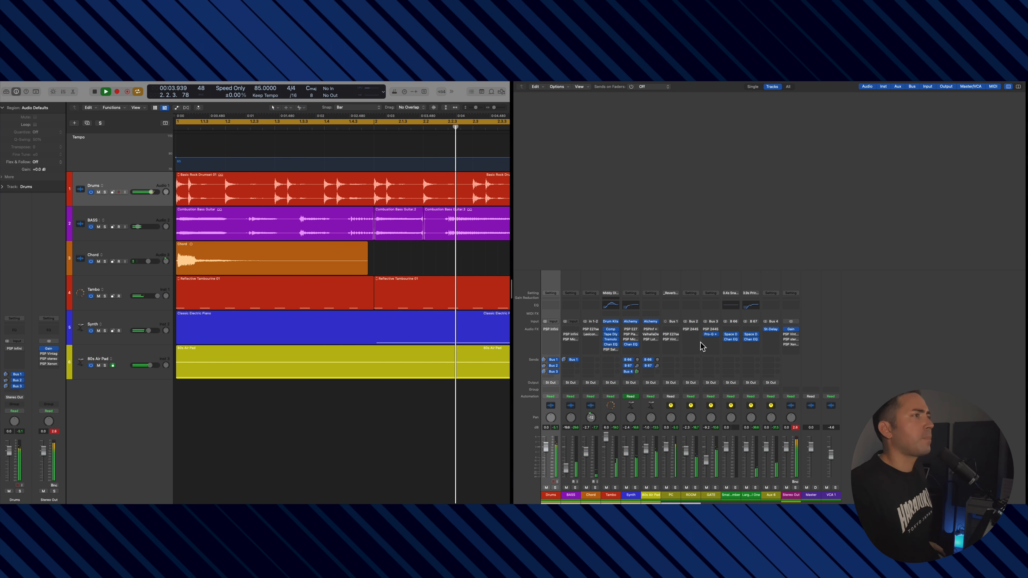
pyautogui.press('space')
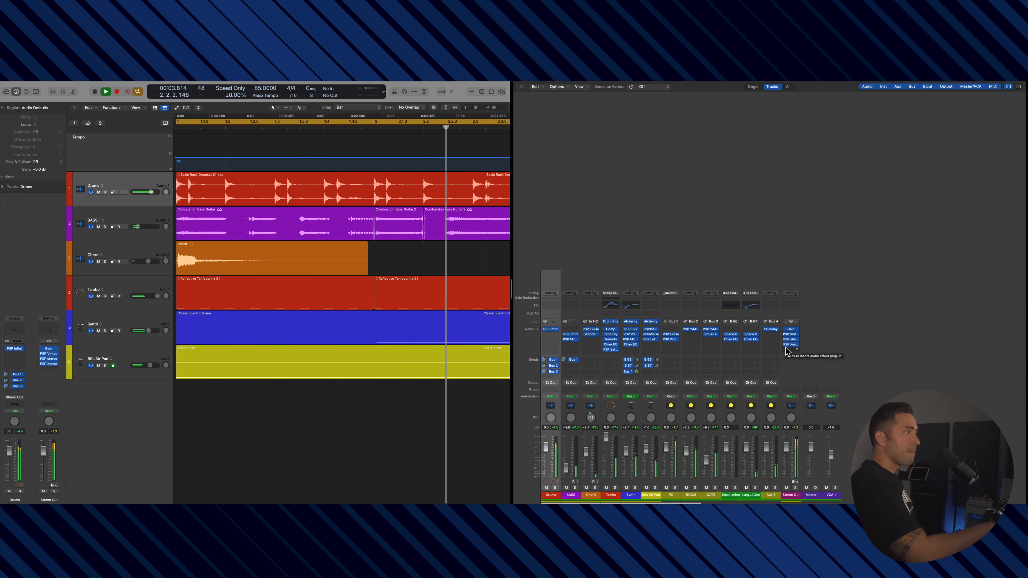
pyautogui.press('space')
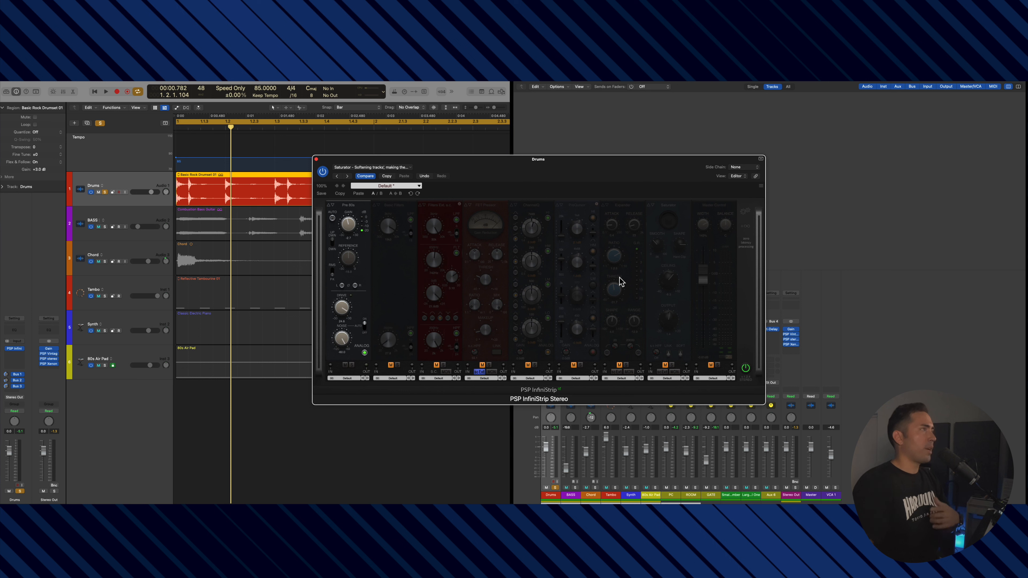
# Choose Pre 80s as the preamp model on the drums and switch on the Basic Filters module.
pyautogui.click(348, 206)
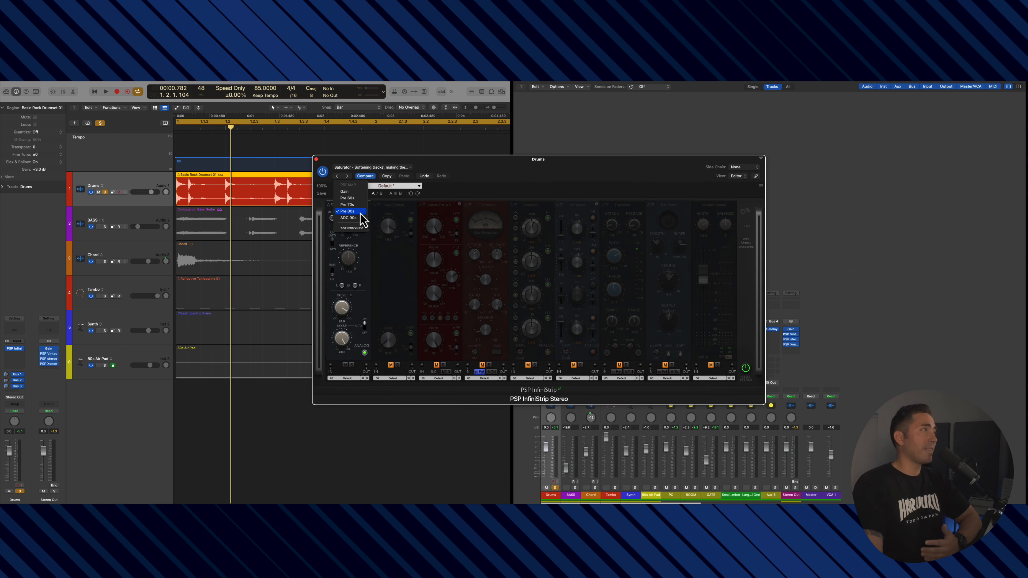
pyautogui.click(360, 211)
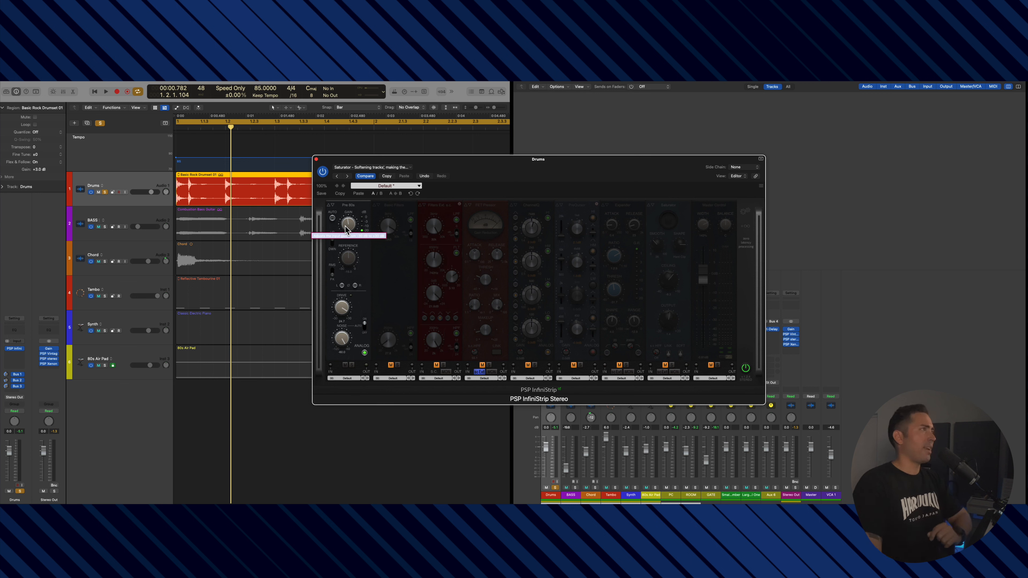
pyautogui.click(391, 365)
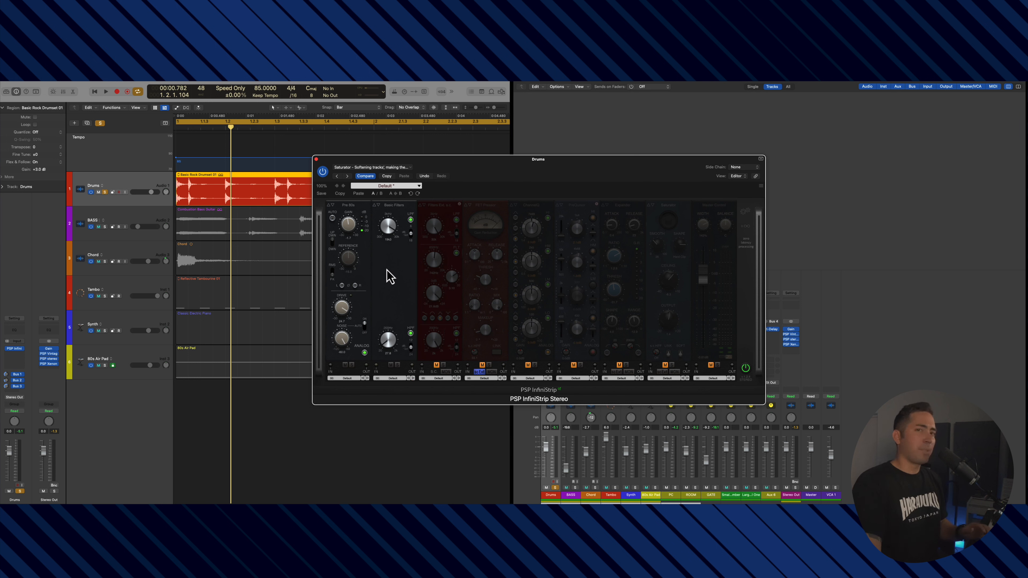
# Switch on the FET Pressor module and play the soloed drums through it.
pyautogui.click(482, 365)
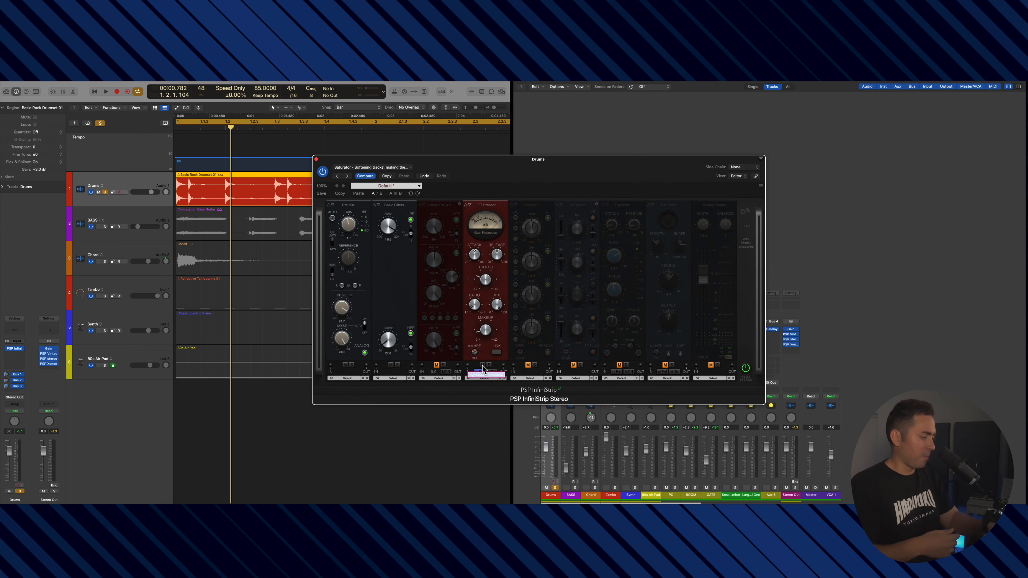
pyautogui.press('space')
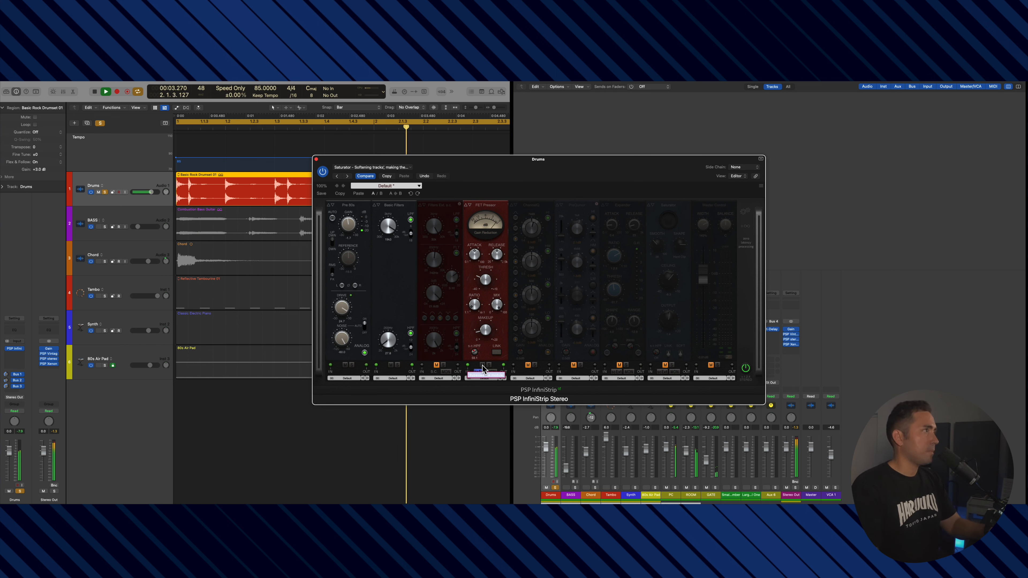
pyautogui.press('space')
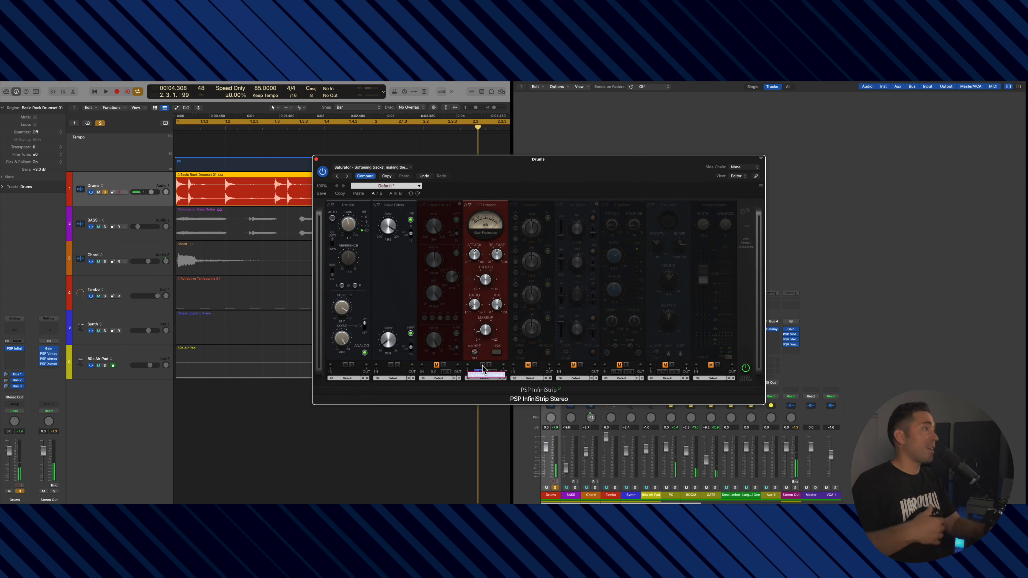
# Switch on the extended filters module beside the FET Pressor, comparing the soloed drums with it active and bypassed.
pyautogui.click(436, 364)
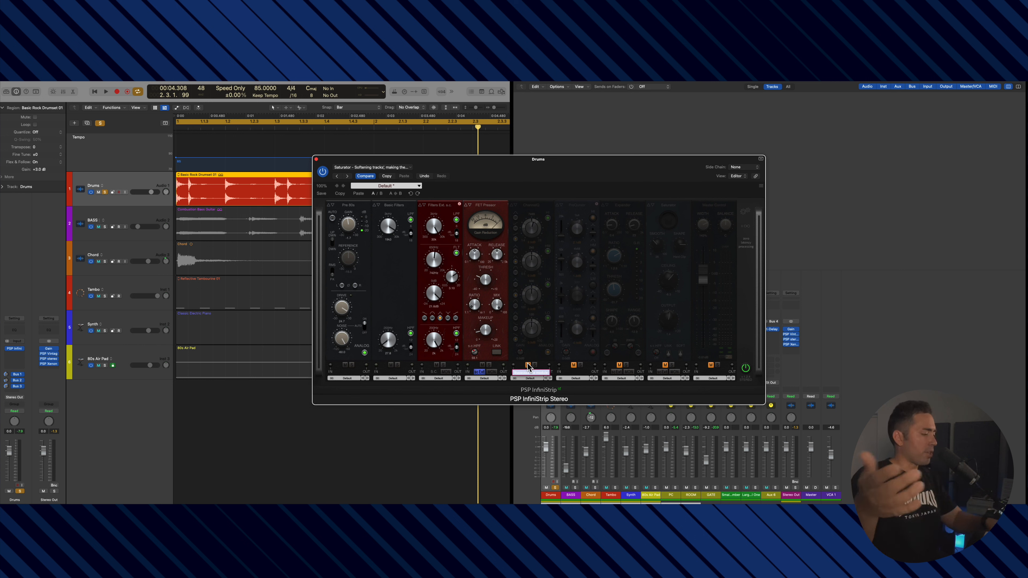
pyautogui.press('space')
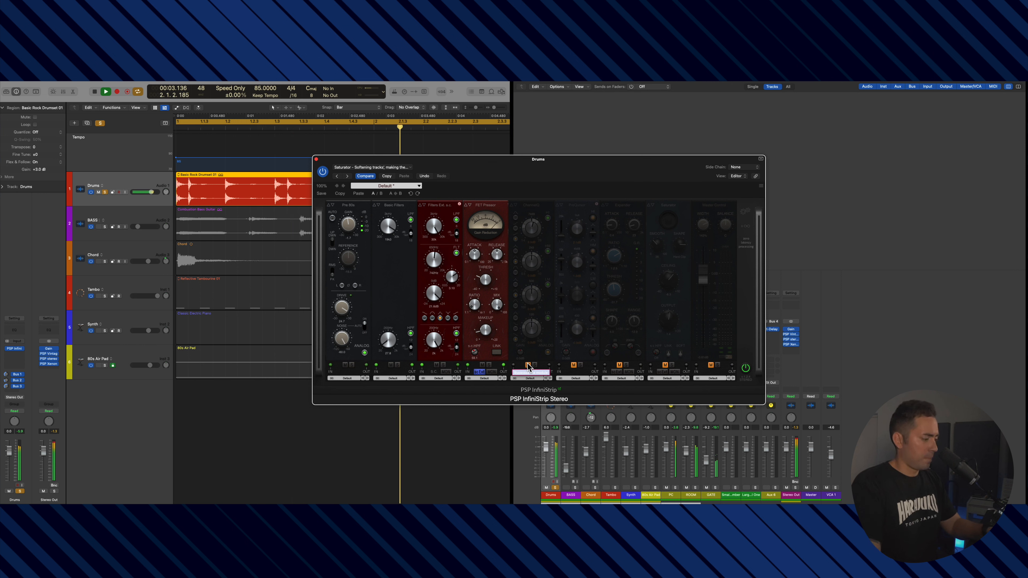
pyautogui.click(436, 365)
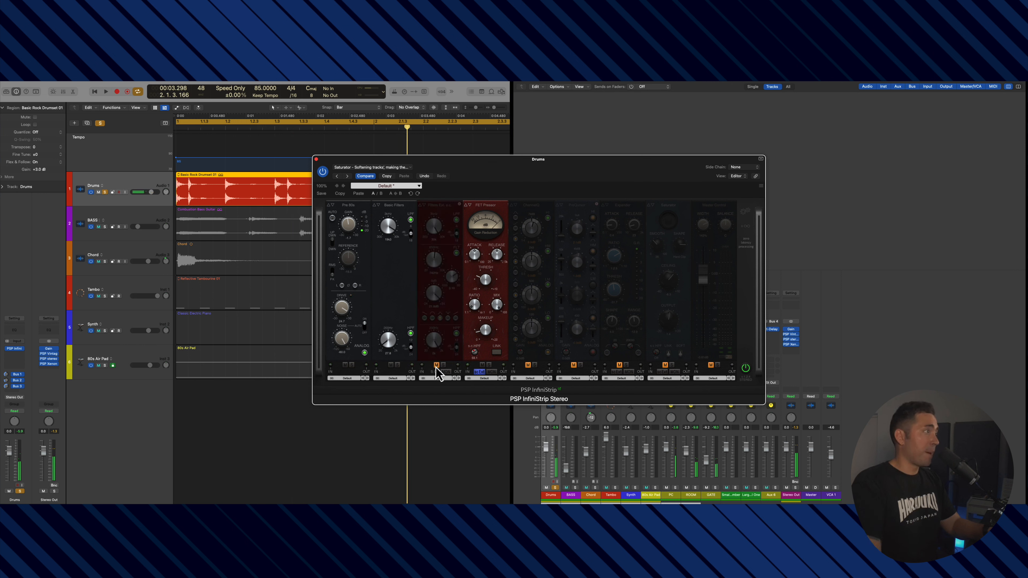
pyautogui.press('space')
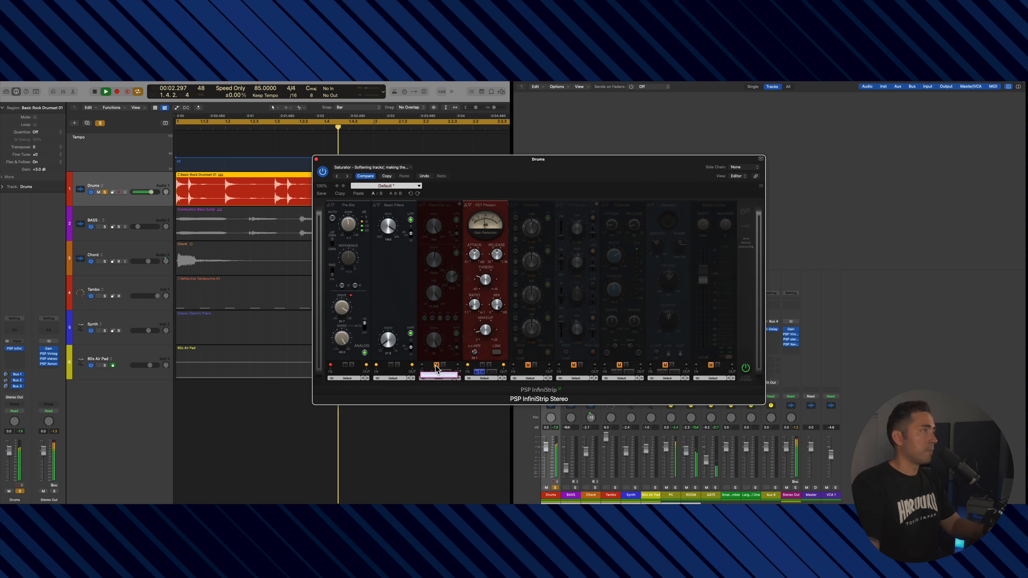
pyautogui.press('space')
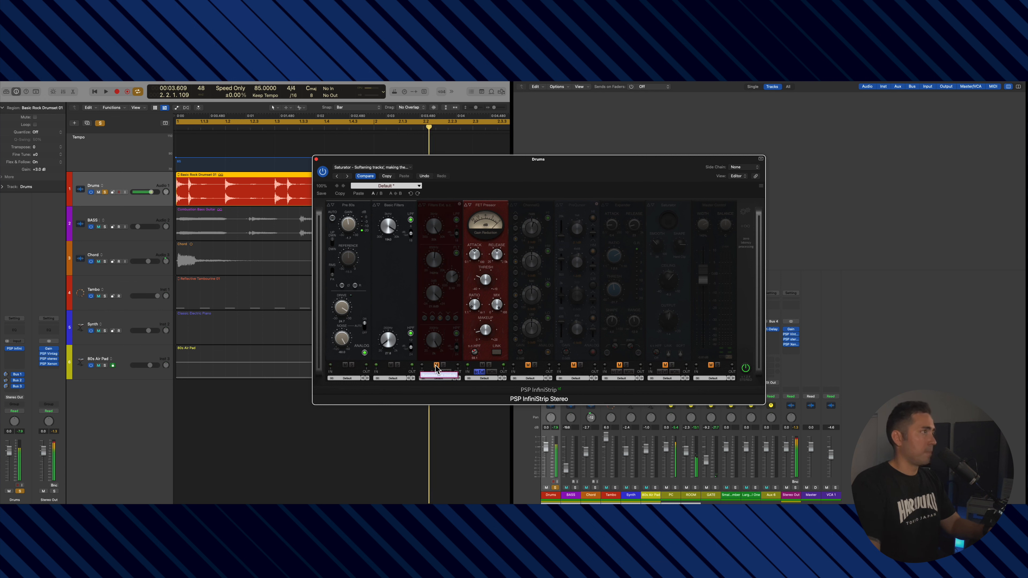
pyautogui.click(436, 365)
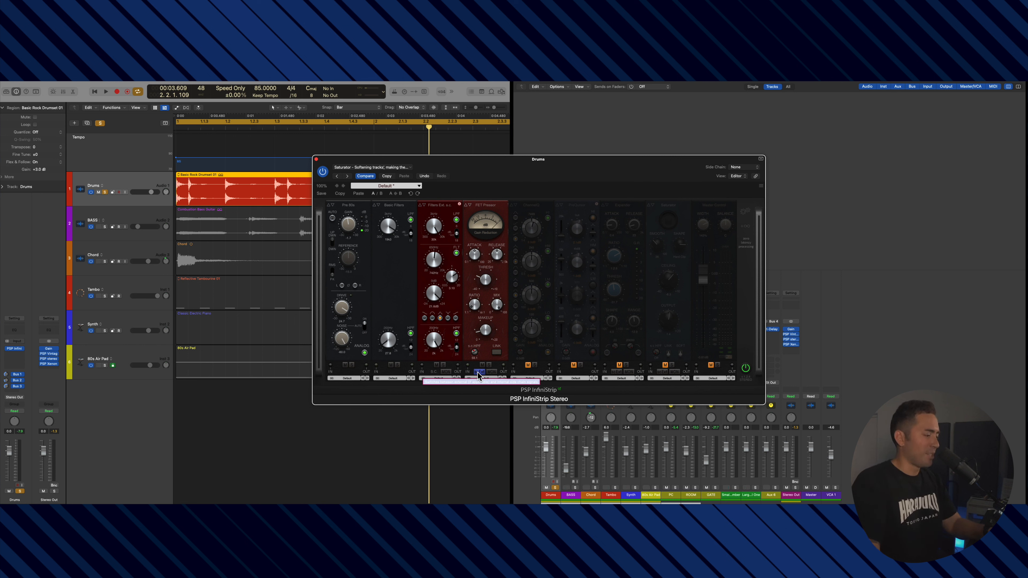
# Compare the drums with the extended filters and FET Pressor modules bypassed and active during playback, leaving both on.
pyautogui.press('space')
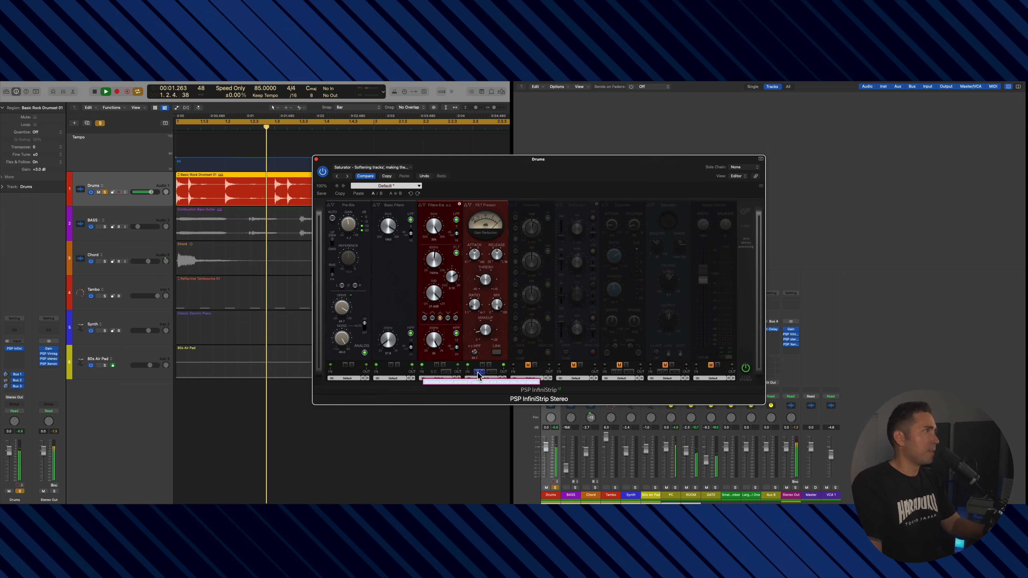
pyautogui.press('space')
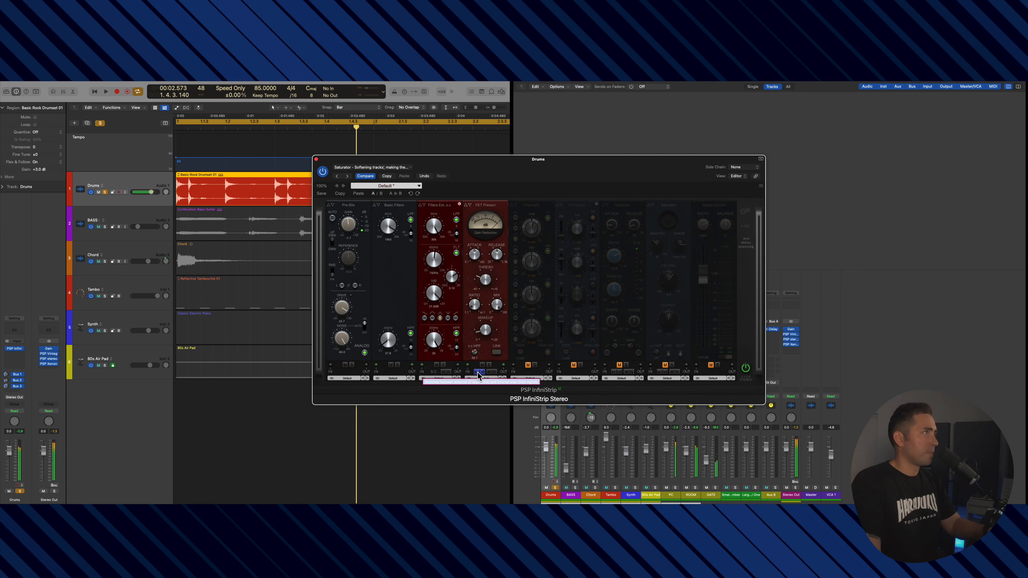
pyautogui.click(482, 365)
pyautogui.click(436, 365)
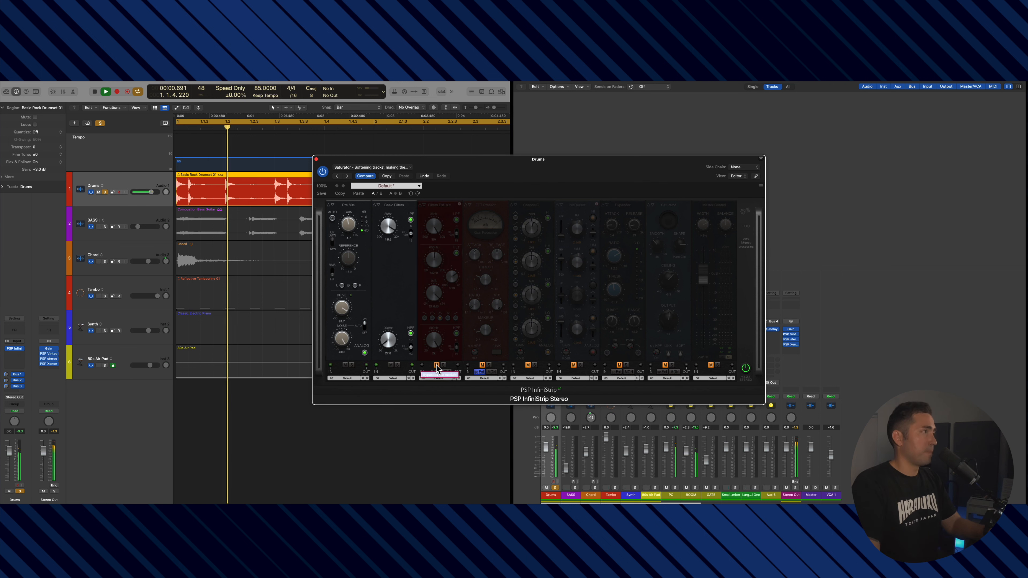
pyautogui.click(437, 365)
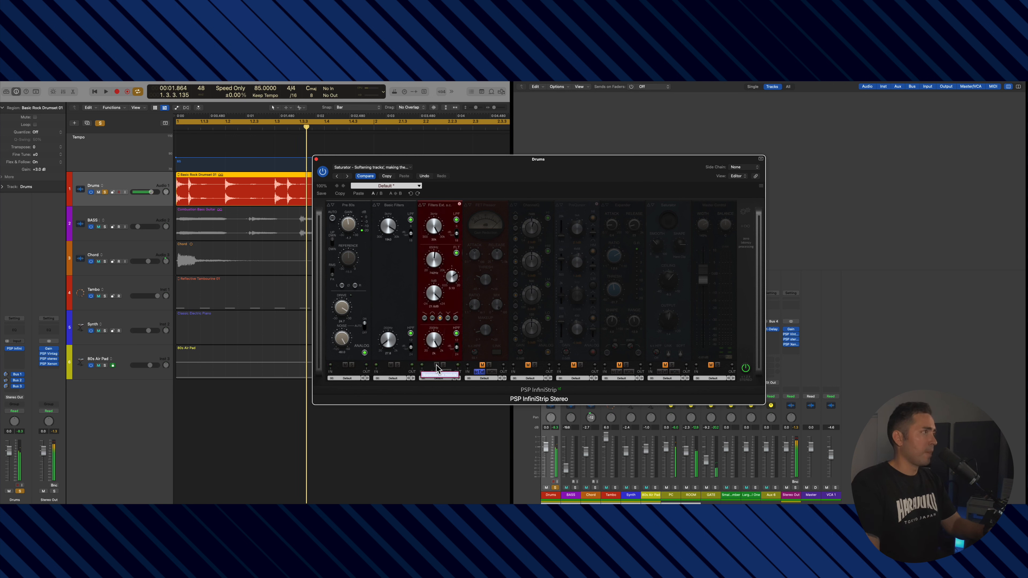
pyautogui.click(481, 365)
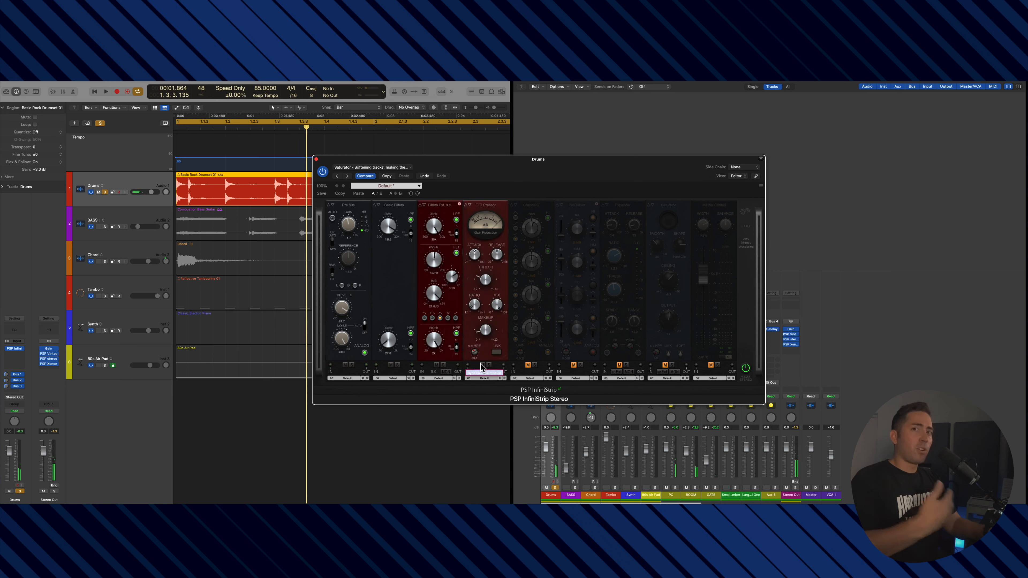
# Switch on the ChannelQ equalizer module, comparing the drums with it bypassed and active during playback.
pyautogui.click(527, 365)
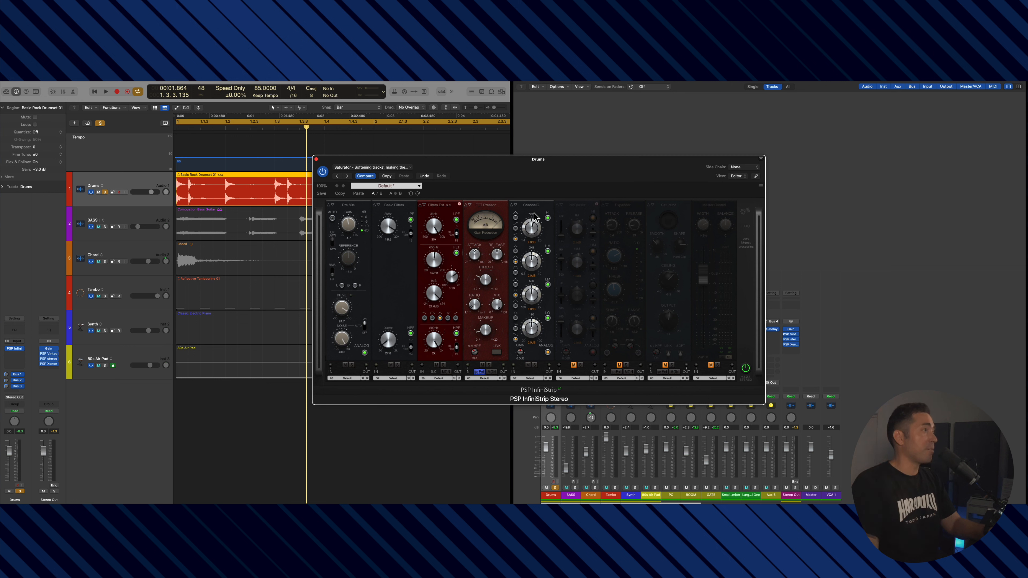
pyautogui.click(528, 365)
pyautogui.press('space')
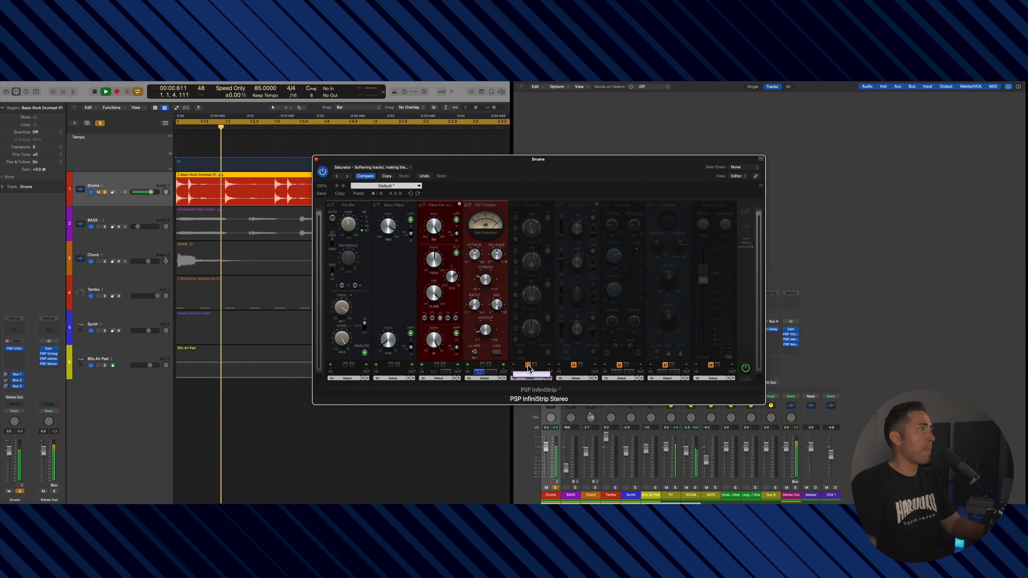
pyautogui.click(528, 365)
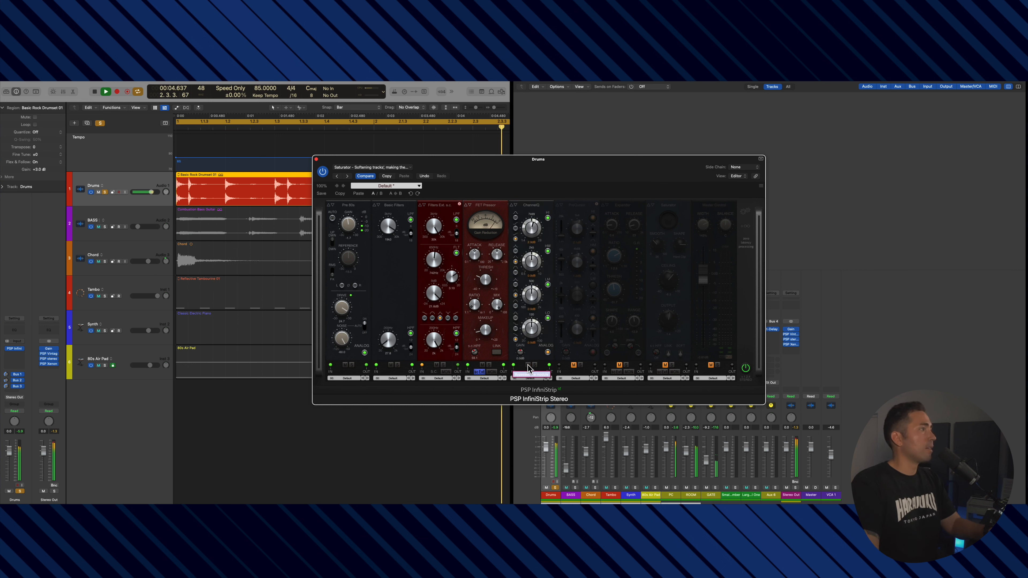
pyautogui.click(528, 365)
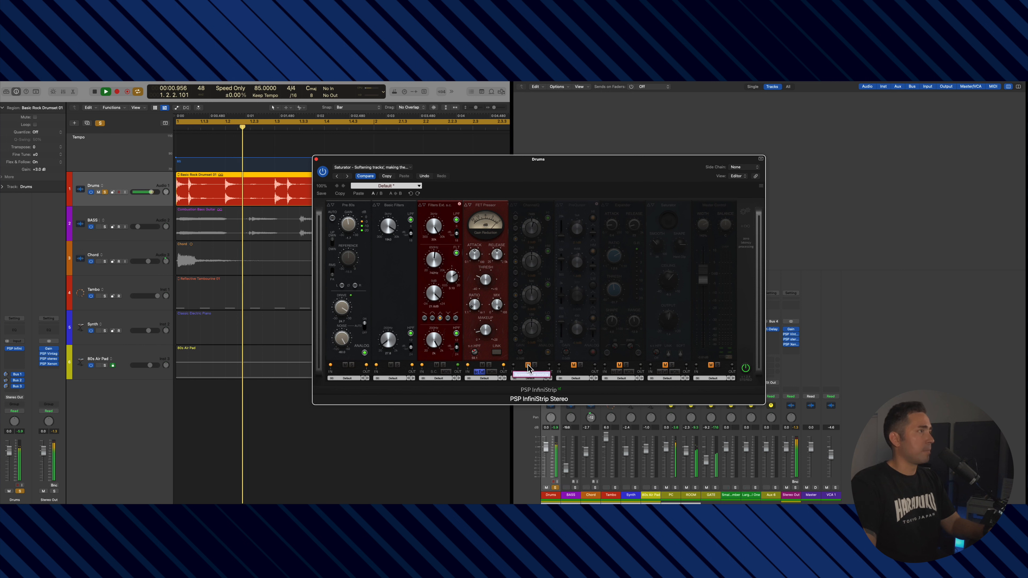
pyautogui.click(528, 365)
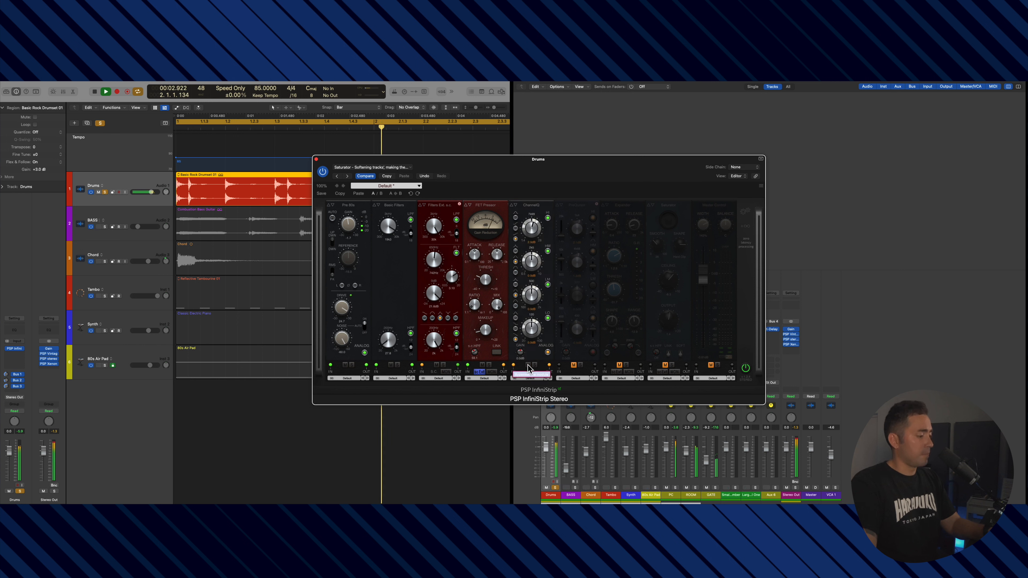
pyautogui.press('space')
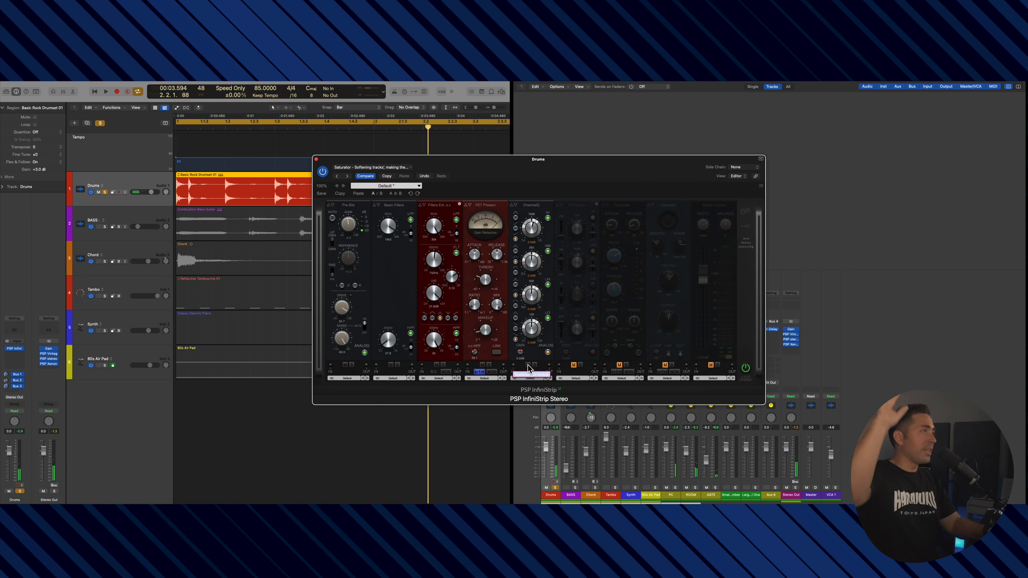
# Switch on the PreQursor equalizer module, comparing the drums with it active and bypassed during playback.
pyautogui.click(574, 365)
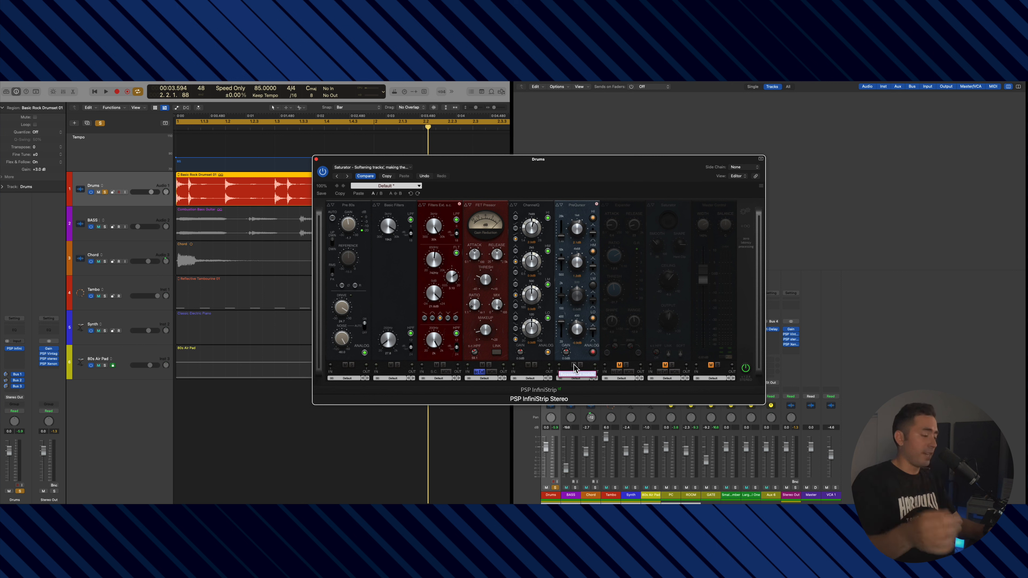
pyautogui.press('space')
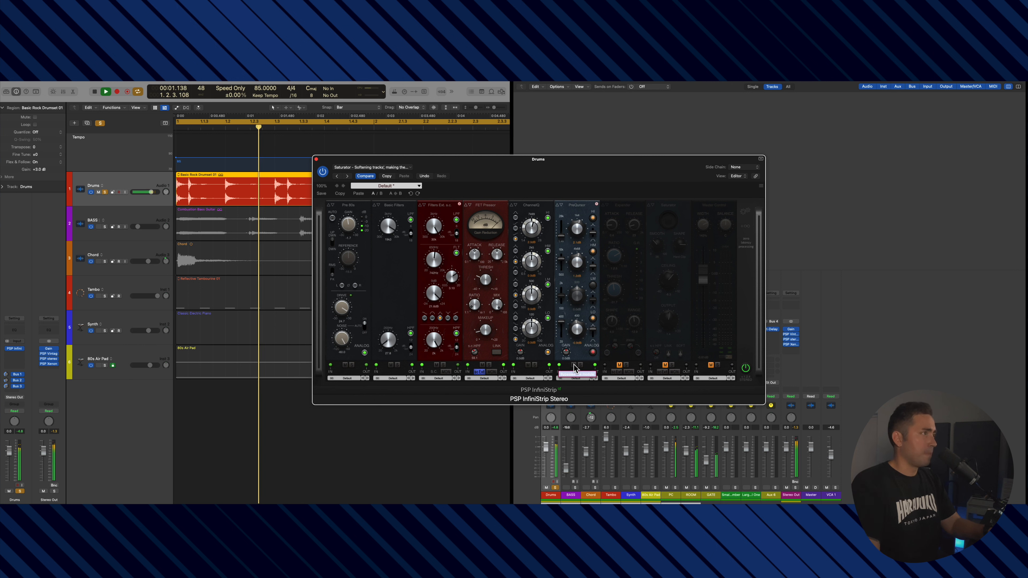
pyautogui.click(574, 365)
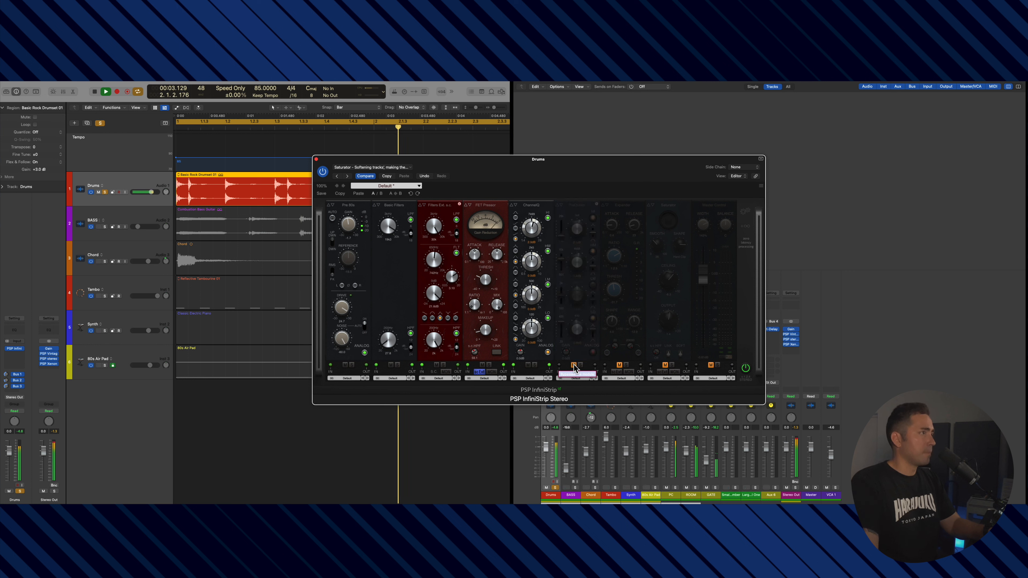
pyautogui.click(574, 366)
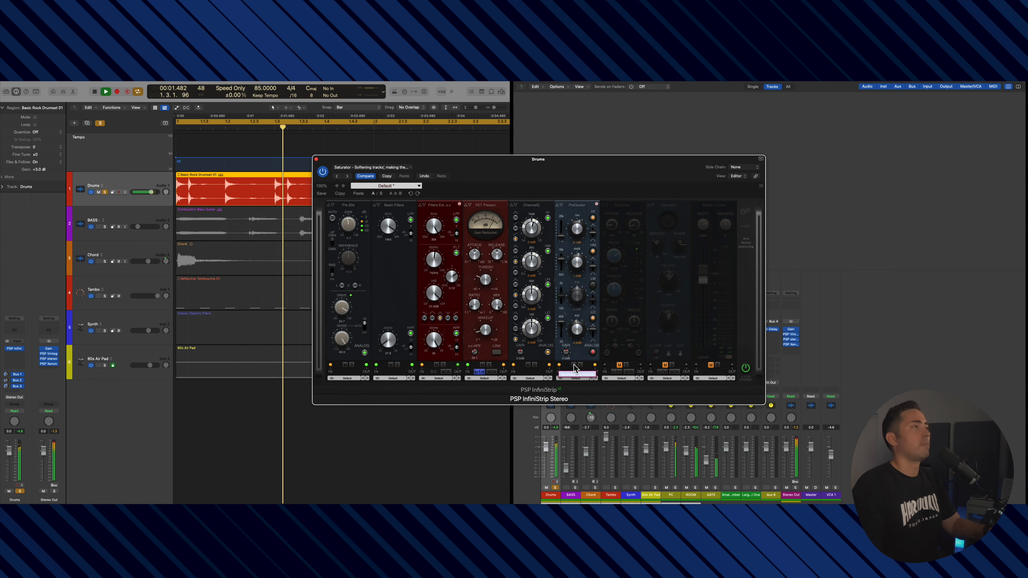
pyautogui.click(573, 365)
pyautogui.click(573, 366)
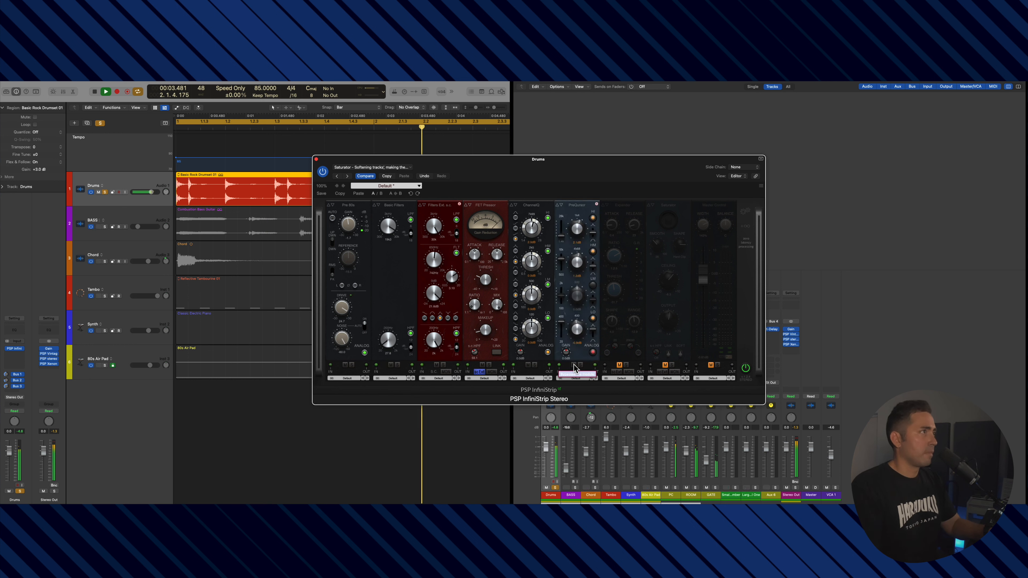
pyautogui.press('space')
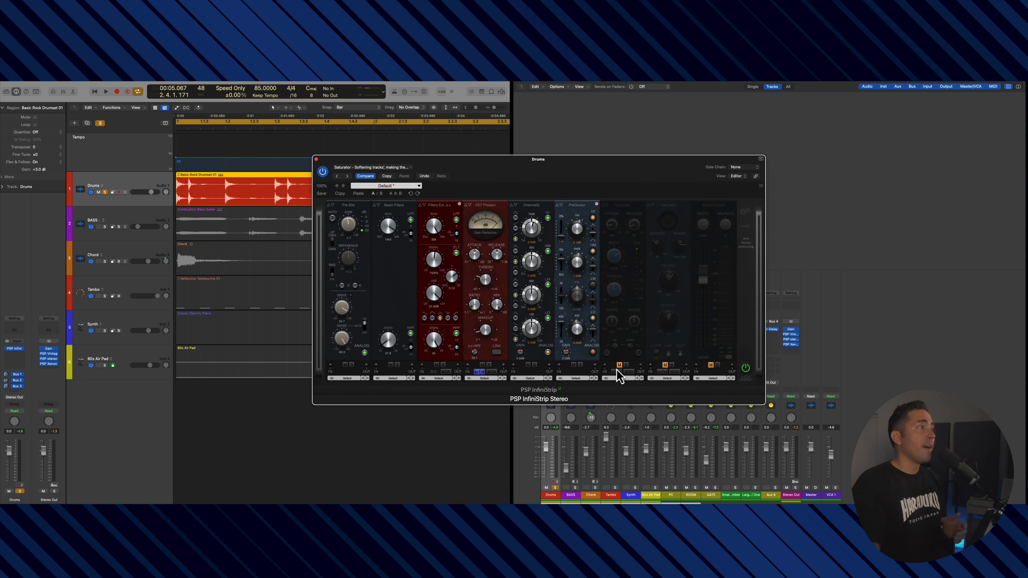
# Switch on the Expander module and play the soloed drums through it.
pyautogui.click(621, 365)
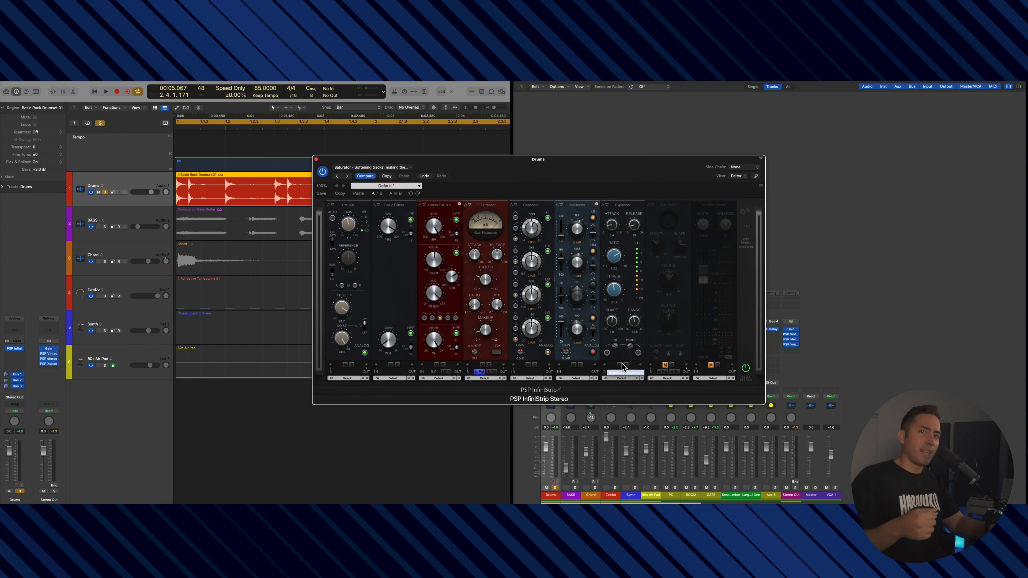
pyautogui.press('space')
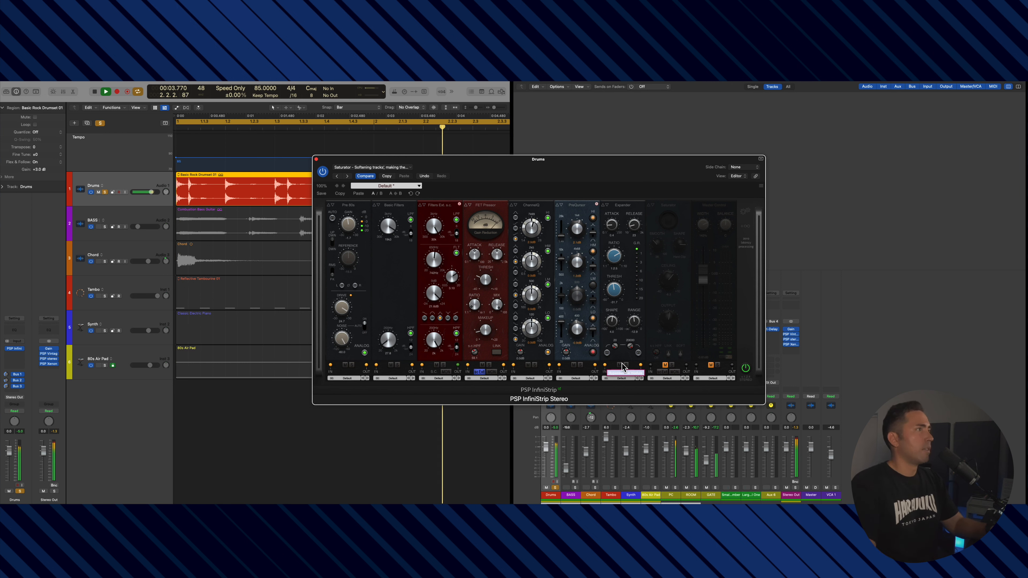
pyautogui.press('space')
# Switch on the Saturator module for the drums.
pyautogui.click(665, 365)
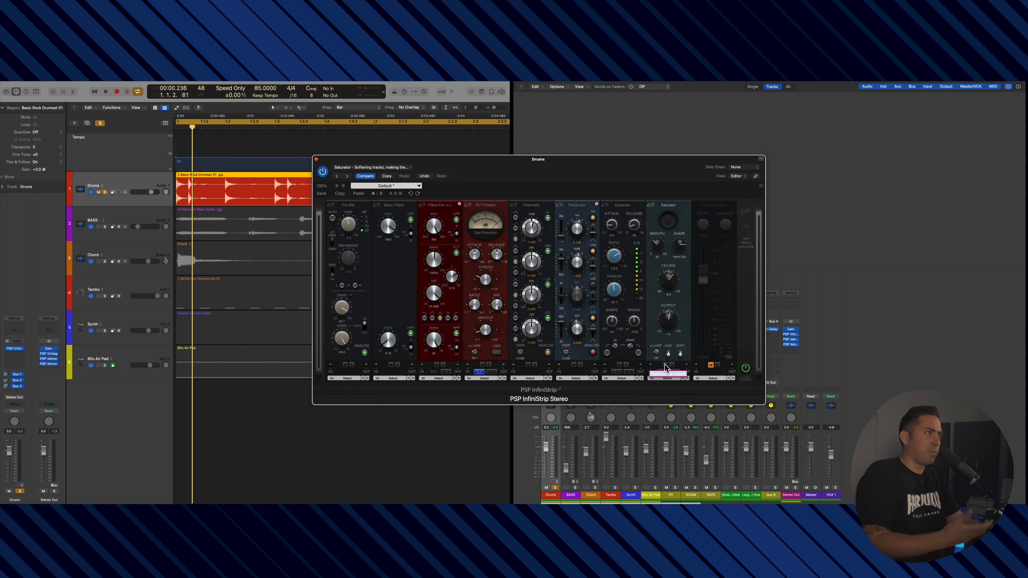
# Play the soloed drums and compare them with the Saturator module bypassed and active.
pyautogui.press('space')
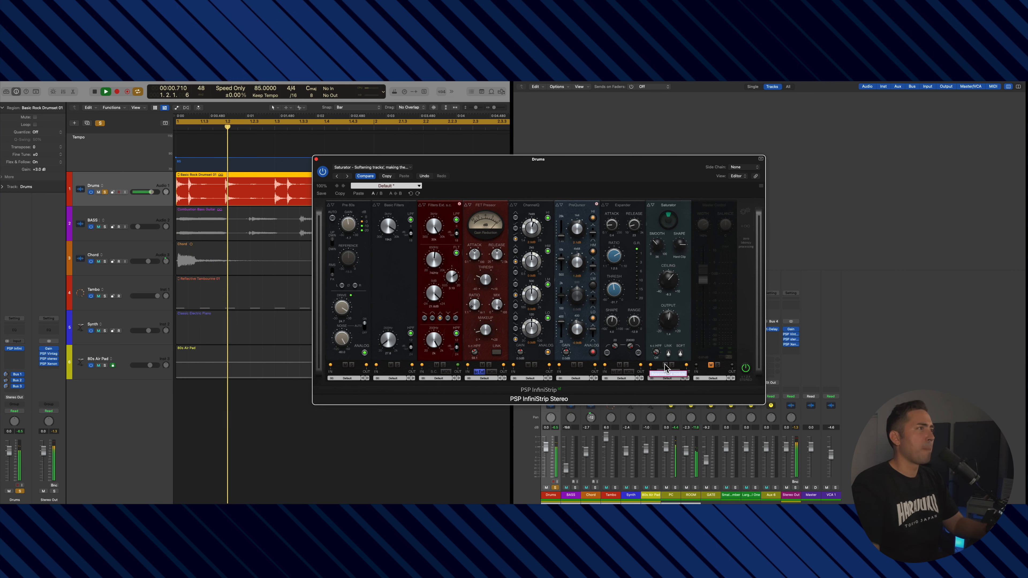
pyautogui.click(665, 366)
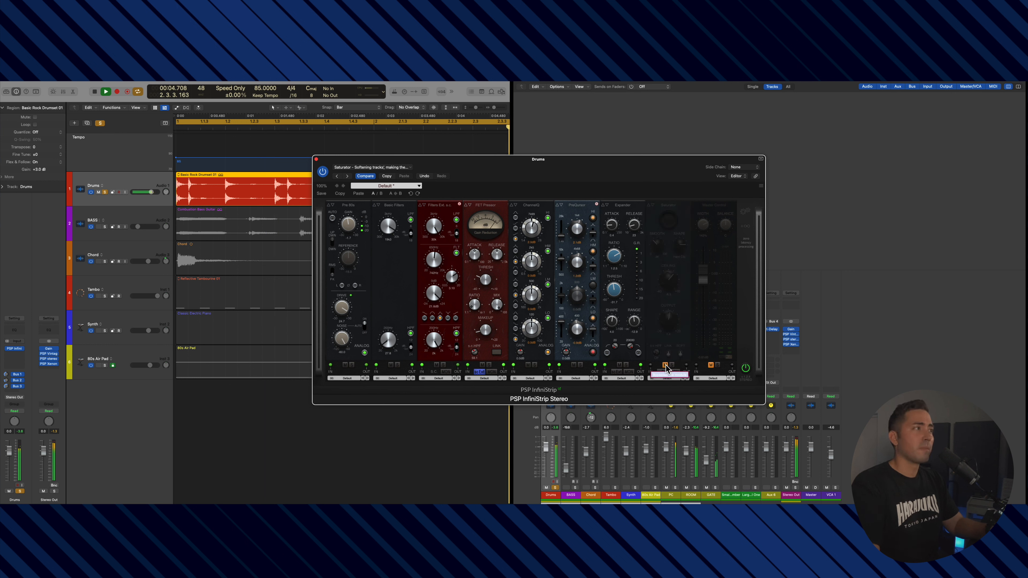
pyautogui.click(665, 366)
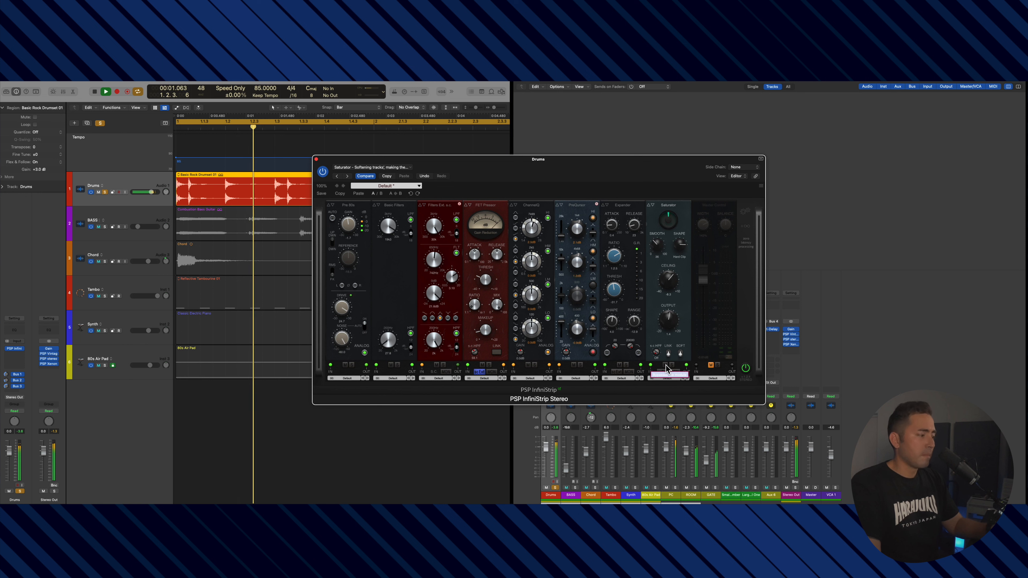
pyautogui.press('space')
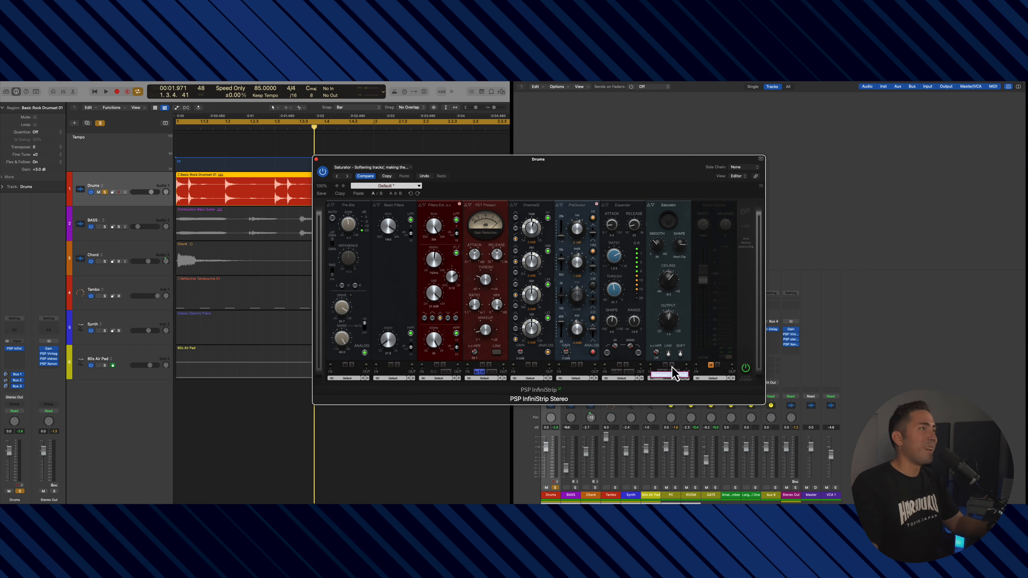
# Switch on the Master Control module, comparing the drums with it bypassed and active during playback.
pyautogui.click(711, 364)
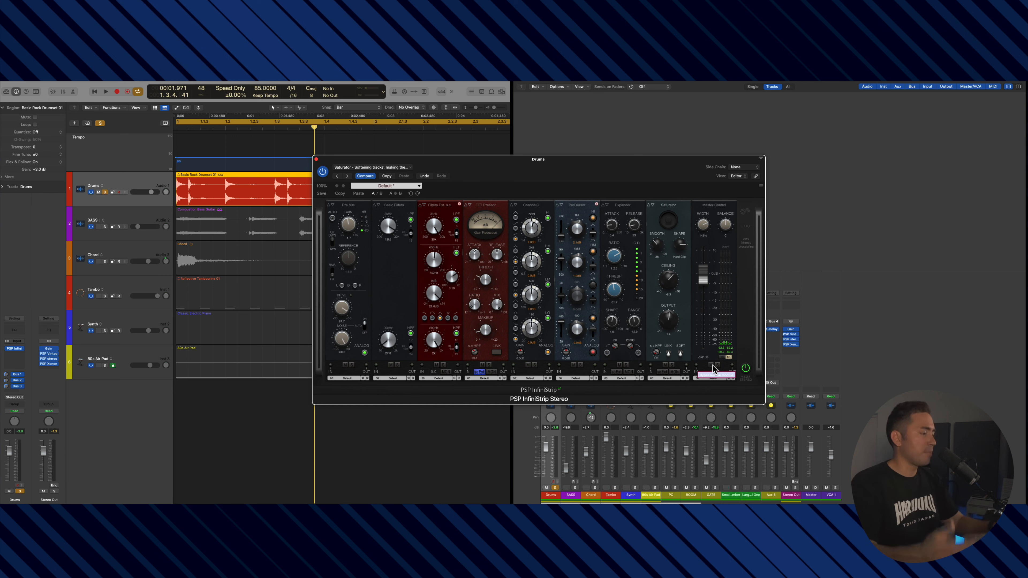
pyautogui.press('space')
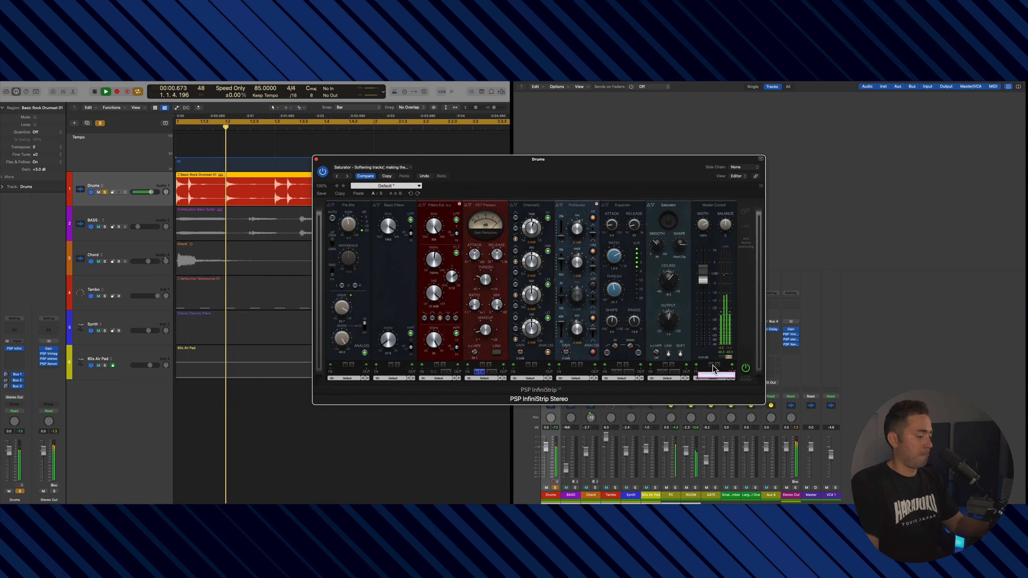
pyautogui.click(710, 364)
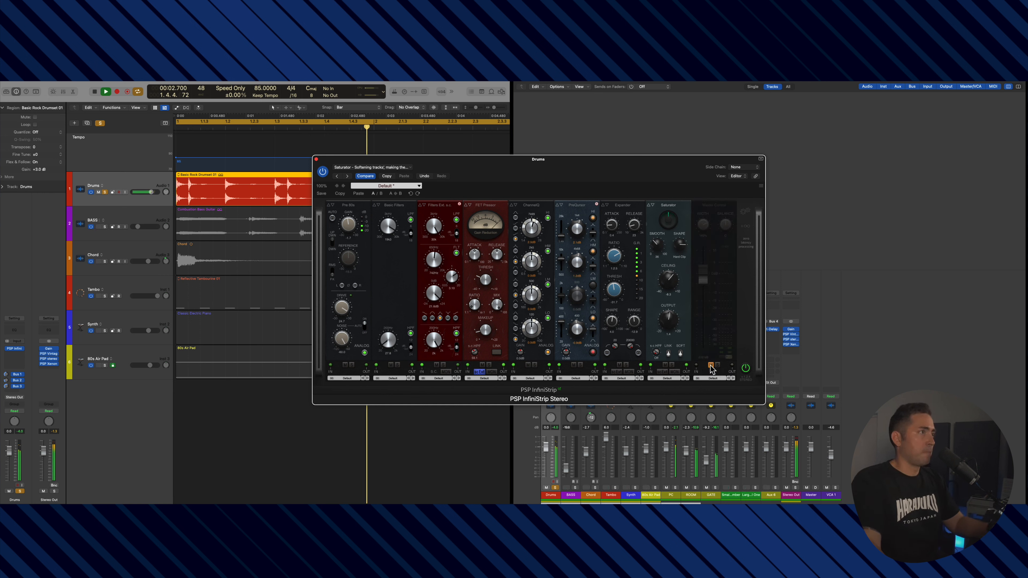
pyautogui.click(711, 364)
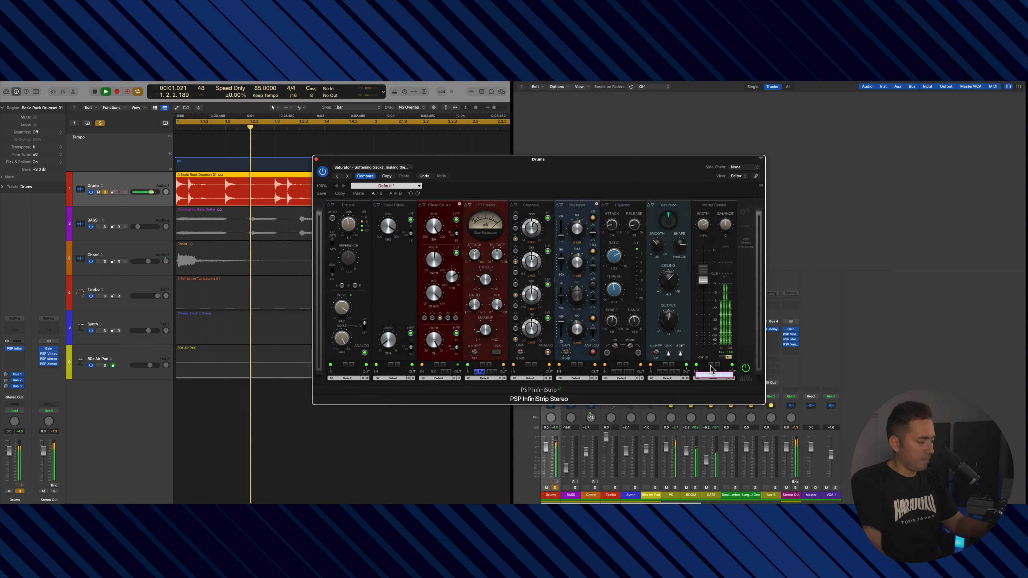
pyautogui.click(711, 366)
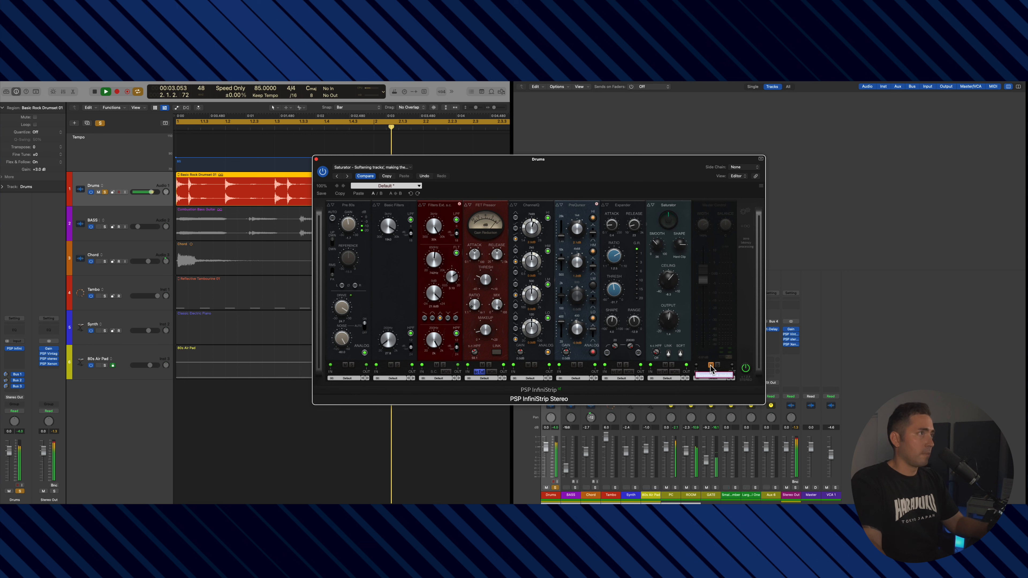
pyautogui.click(710, 365)
pyautogui.press('space')
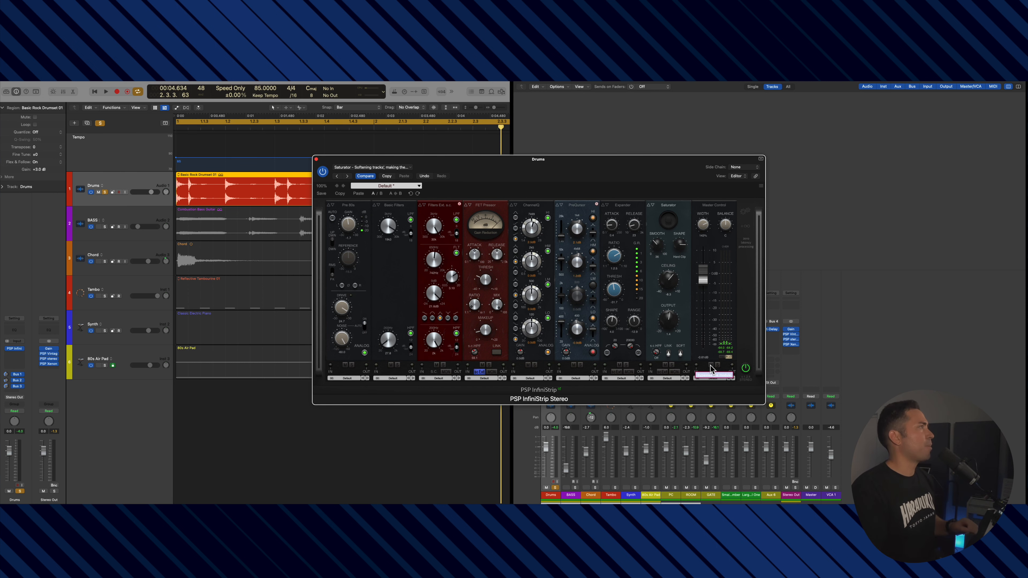
# Close the drums' plug-in window and move the solo from the Drums track to the 80s Air Pad track.
pyautogui.press('super+w')
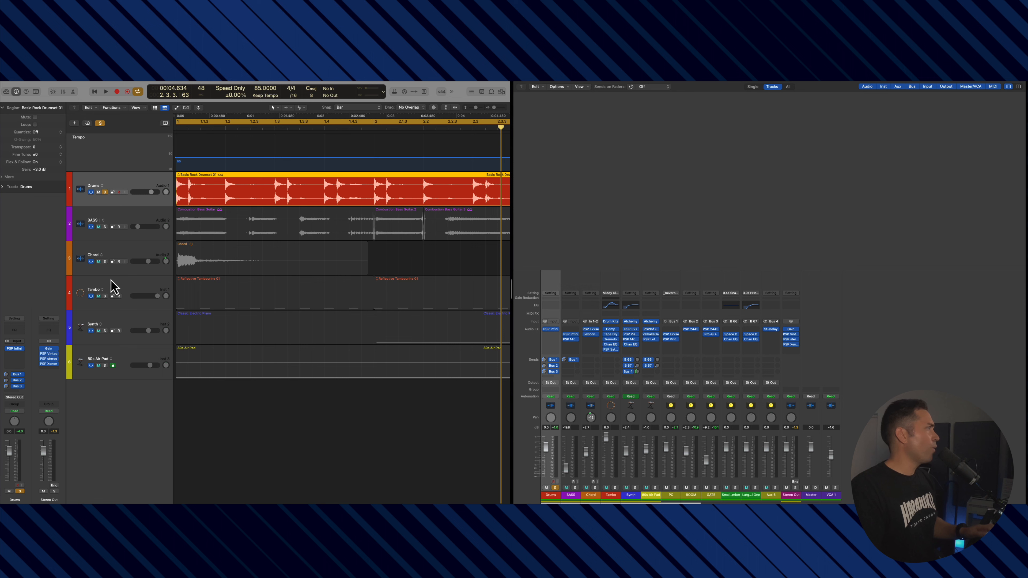
pyautogui.click(105, 192)
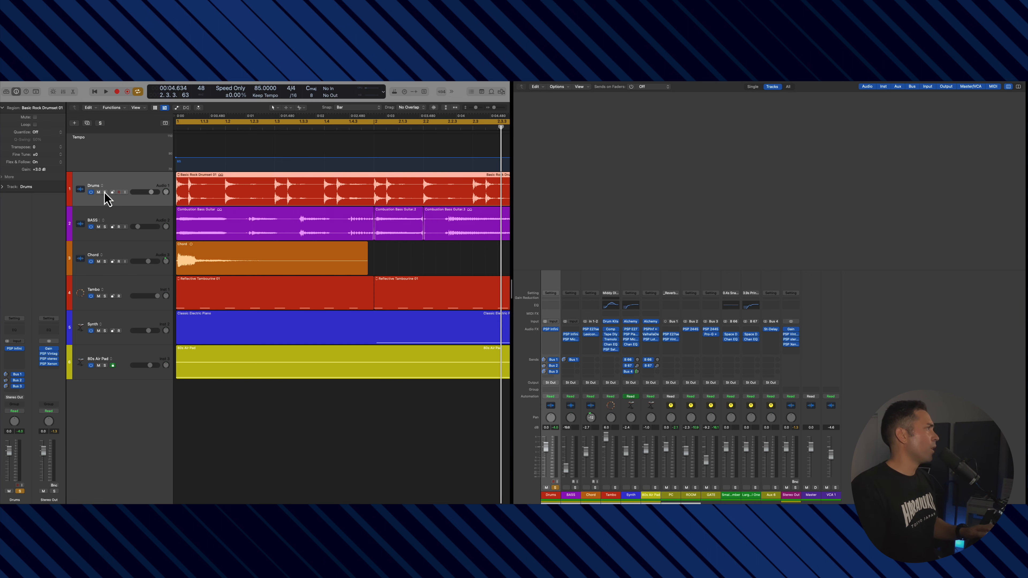
pyautogui.click(105, 366)
pyautogui.click(106, 369)
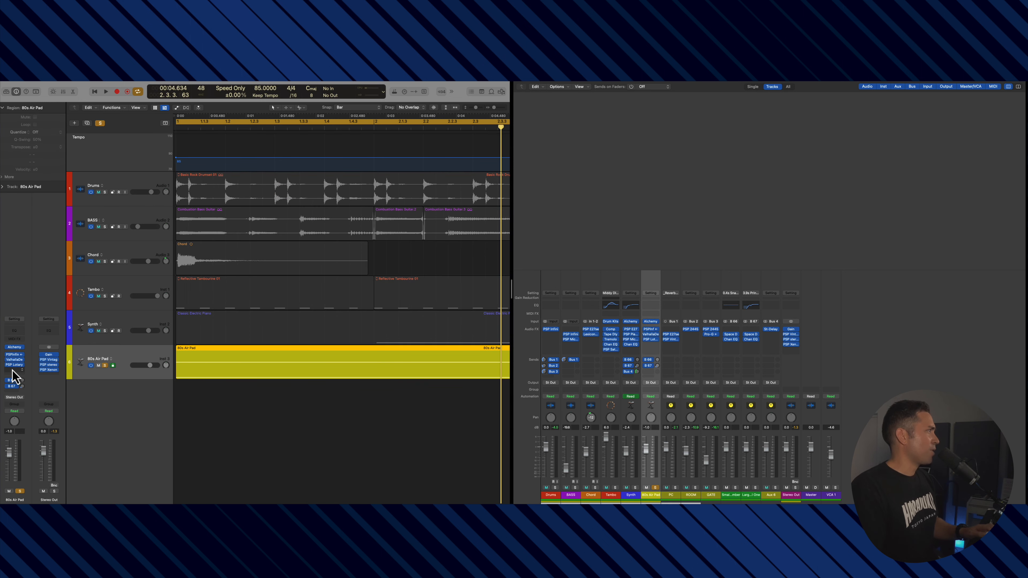
# Open the PSP InfiniStrip on the 80s Air Pad and choose Synth (Inst 2) as its side chain source.
pyautogui.click(14, 354)
pyautogui.moveTo(597, 129); pyautogui.dragTo(696, 142)
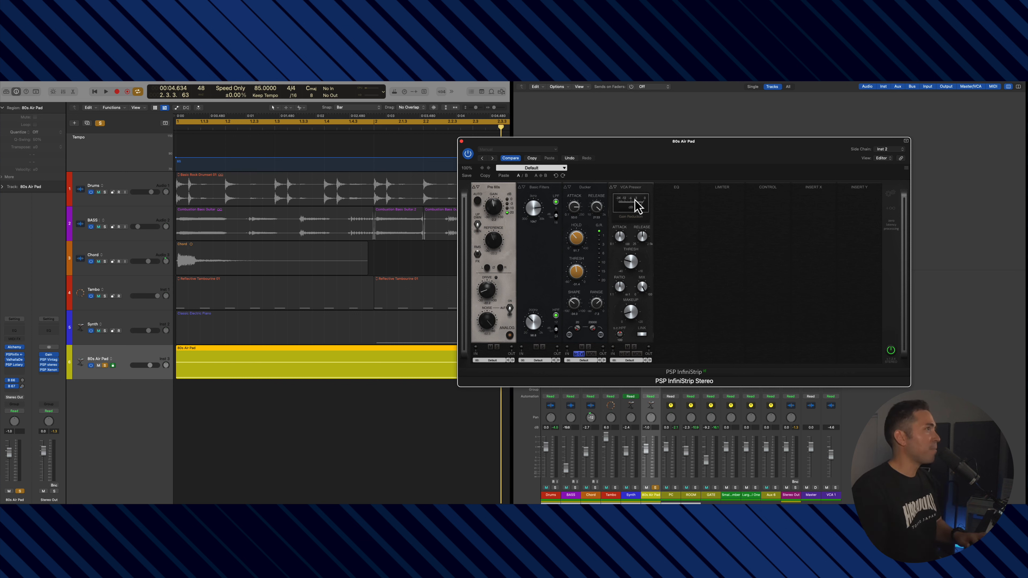
pyautogui.click(884, 150)
pyautogui.click(893, 186)
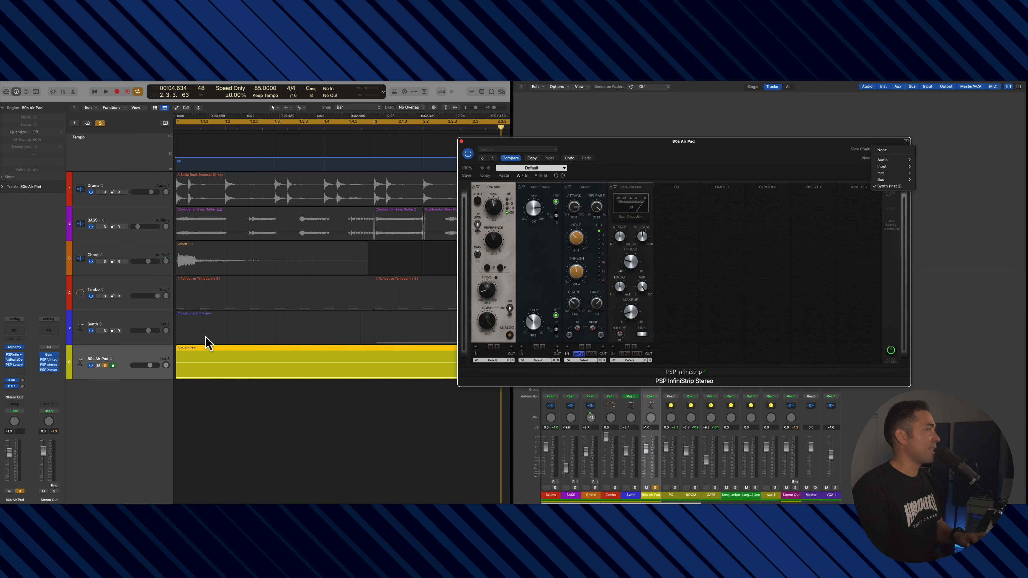
# Solo the Synth track alongside the 80s Air Pad and play both to hear the side-chained Ducker working.
pyautogui.click(105, 331)
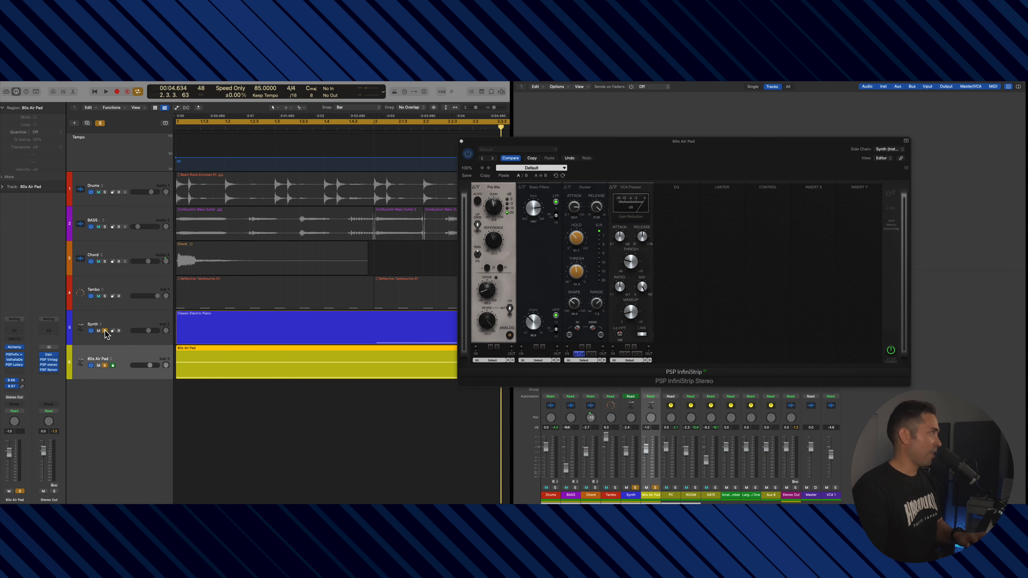
pyautogui.moveTo(626, 141); pyautogui.dragTo(681, 117)
pyautogui.press('space')
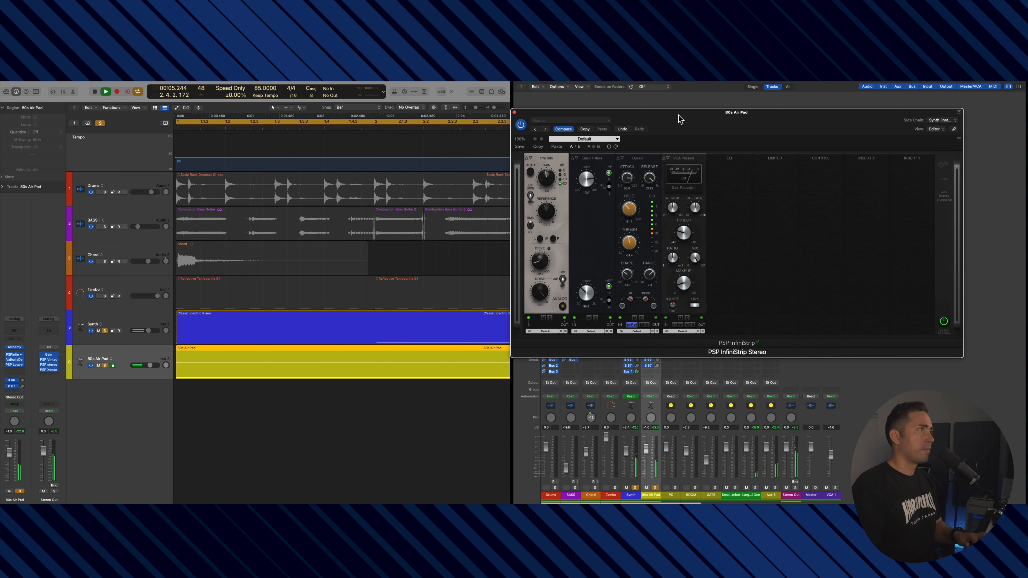
pyautogui.press('space')
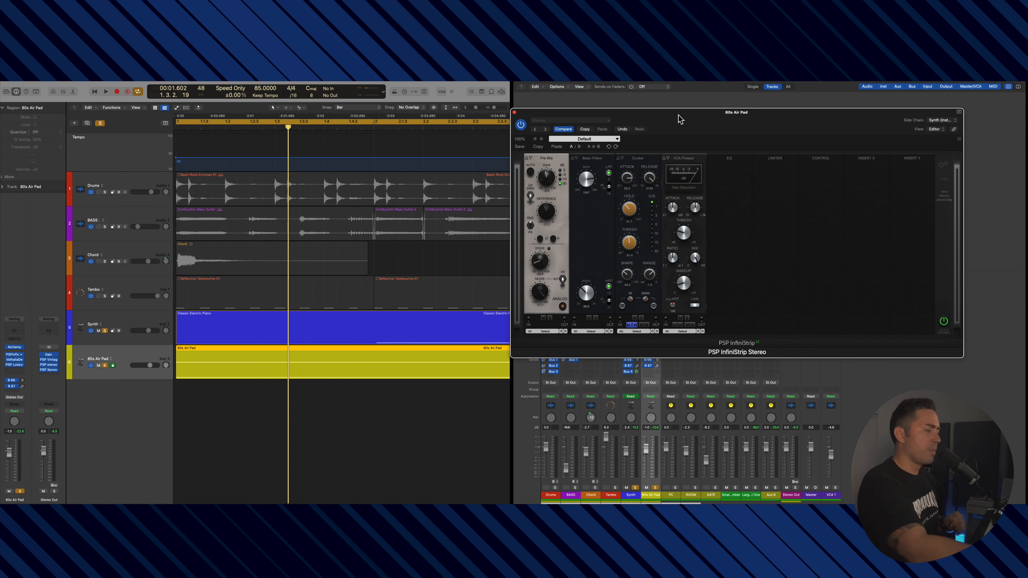
# Clear all track solos and show the mixer below the tracks.
pyautogui.press('ctrl+alt+super+s')
pyautogui.press('p')
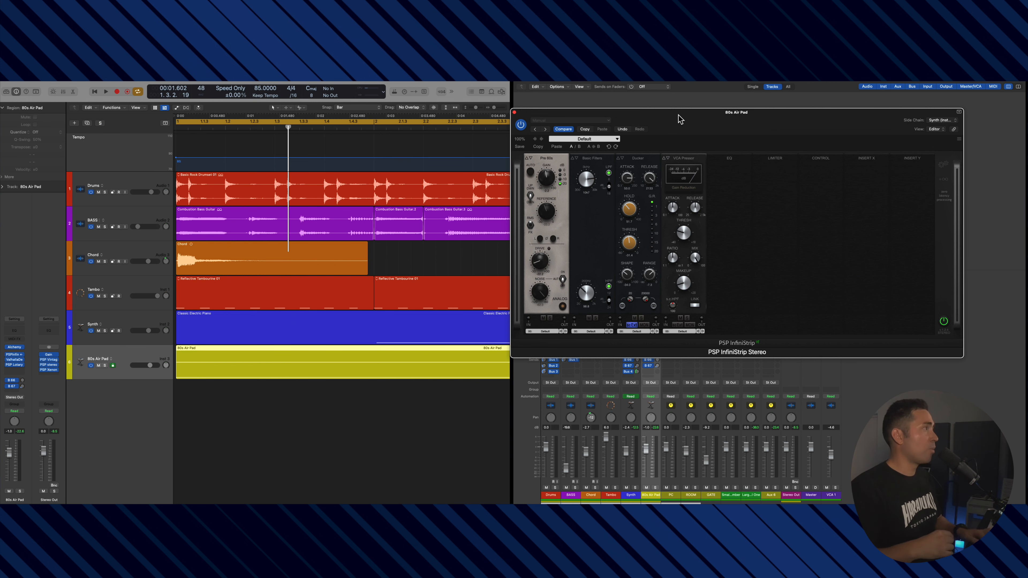
pyautogui.press('p')
pyautogui.press('x')
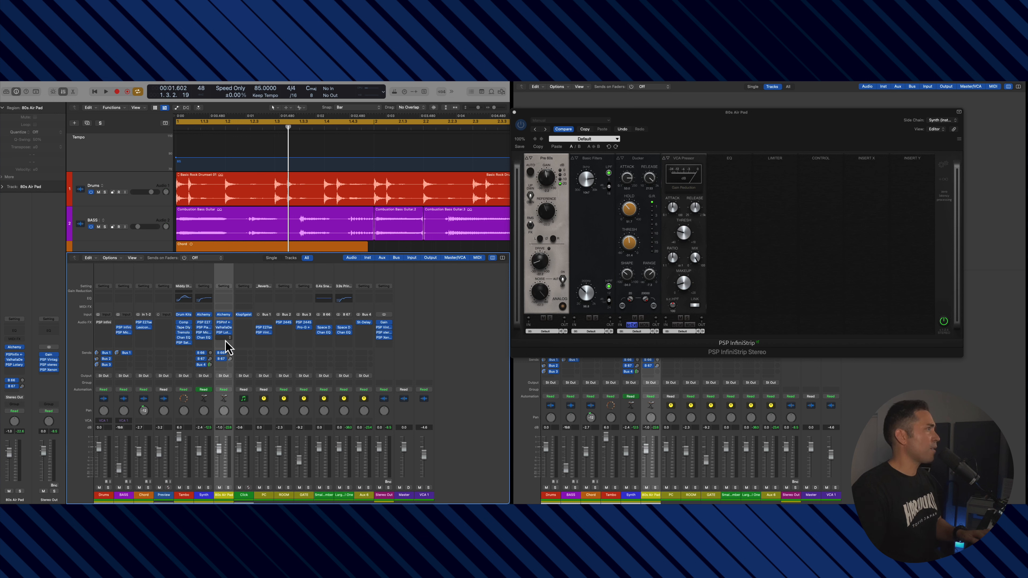
# Bypass the InfiniStrip on the 80s Air Pad, add the Drums channel to the selection, and play the full mix.
pyautogui.click(217, 323)
pyautogui.press('space')
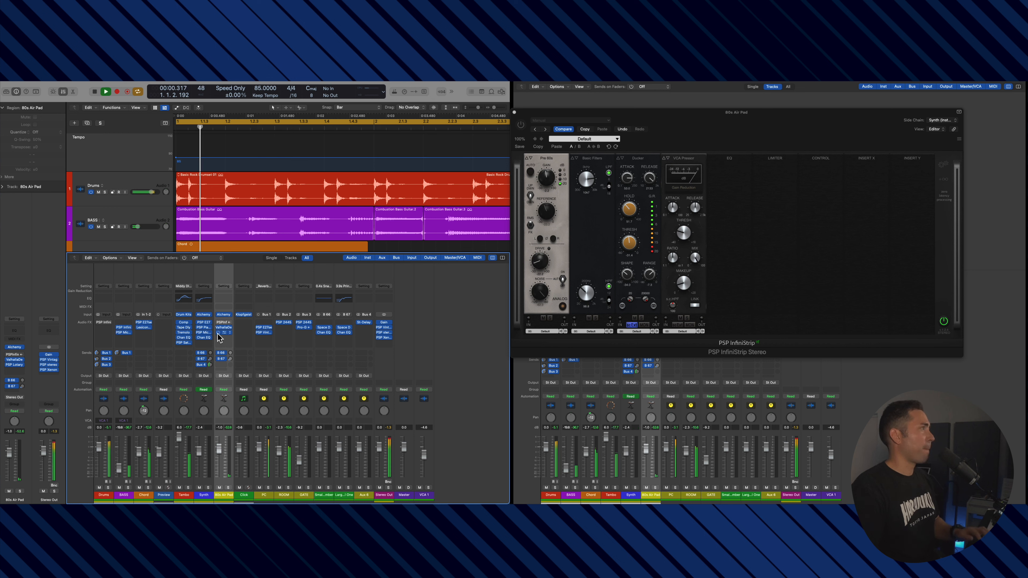
pyautogui.keyDown('super'); pyautogui.click(109, 401); pyautogui.keyUp('super')
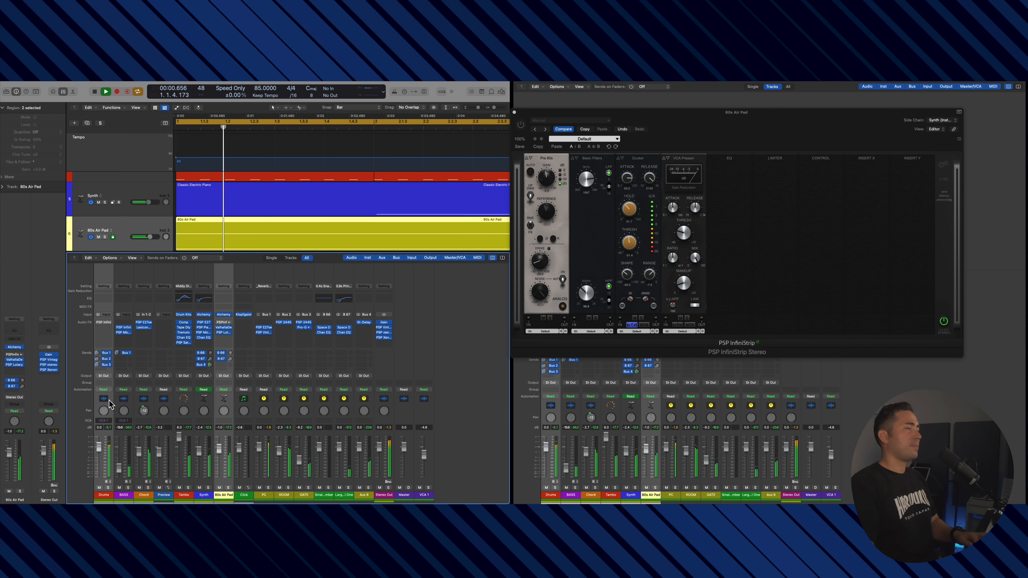
pyautogui.press('space')
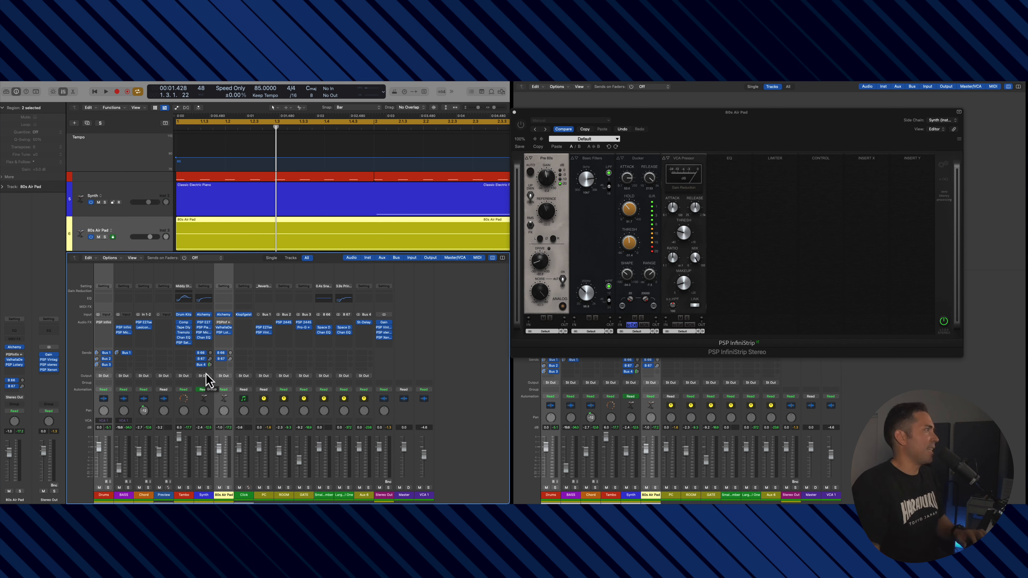
# Reactivate the InfiniStrip on Drums and 80s Air Pad and play the full mix with the plug-in windows and lower mixer hidden.
pyautogui.moveTo(220, 328)
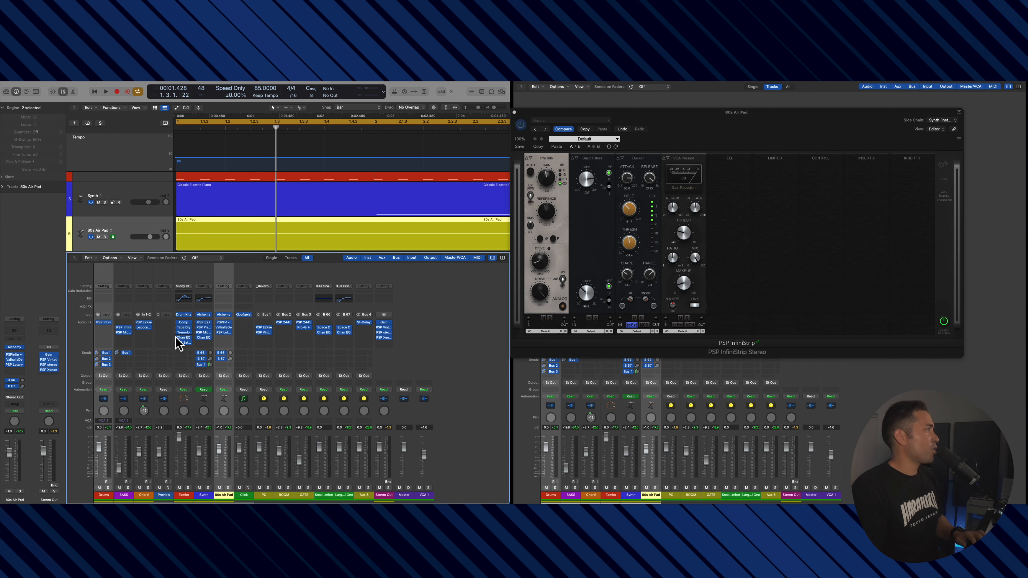
pyautogui.click(108, 400)
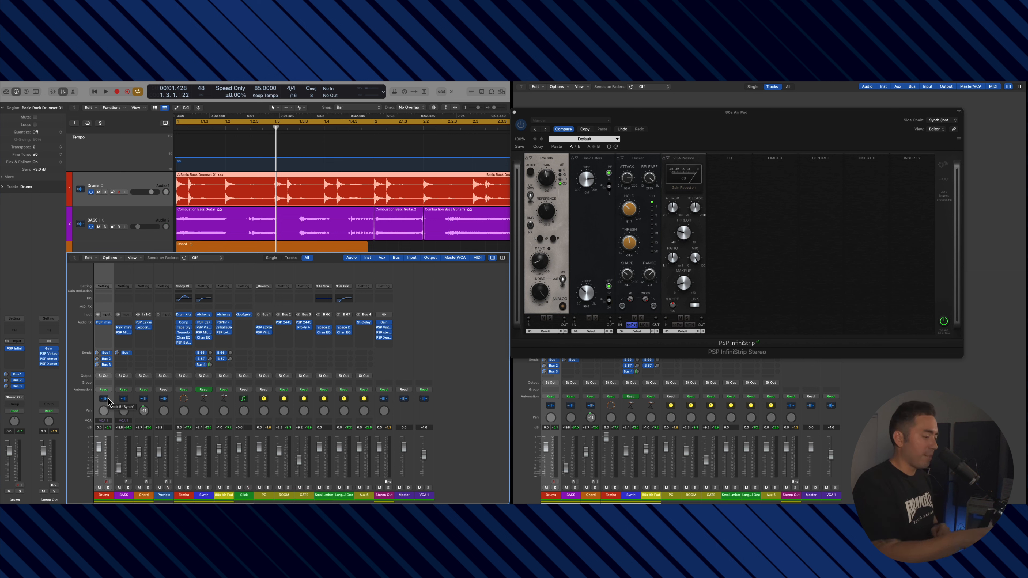
pyautogui.press('space')
pyautogui.press('v')
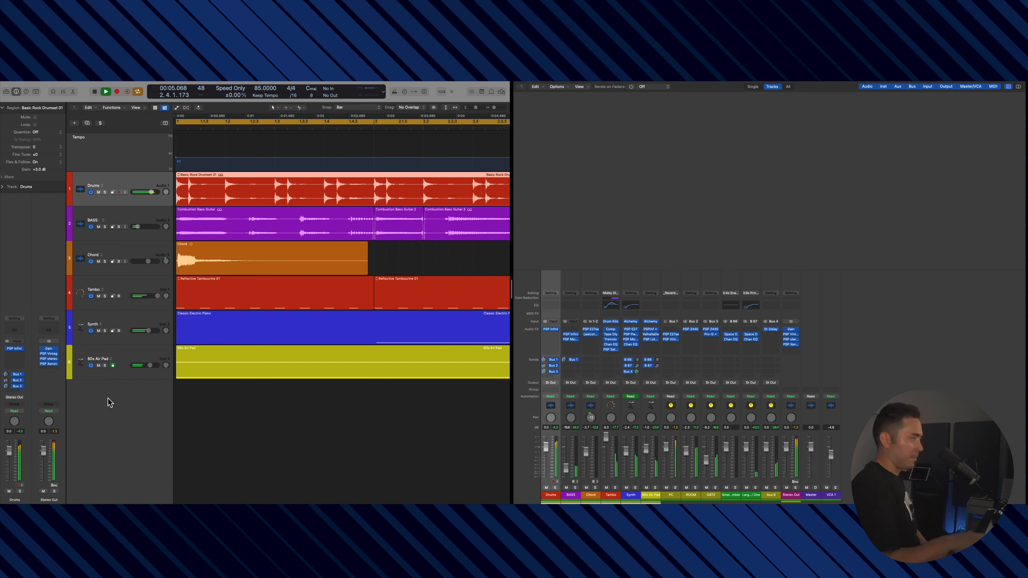
pyautogui.press('x')
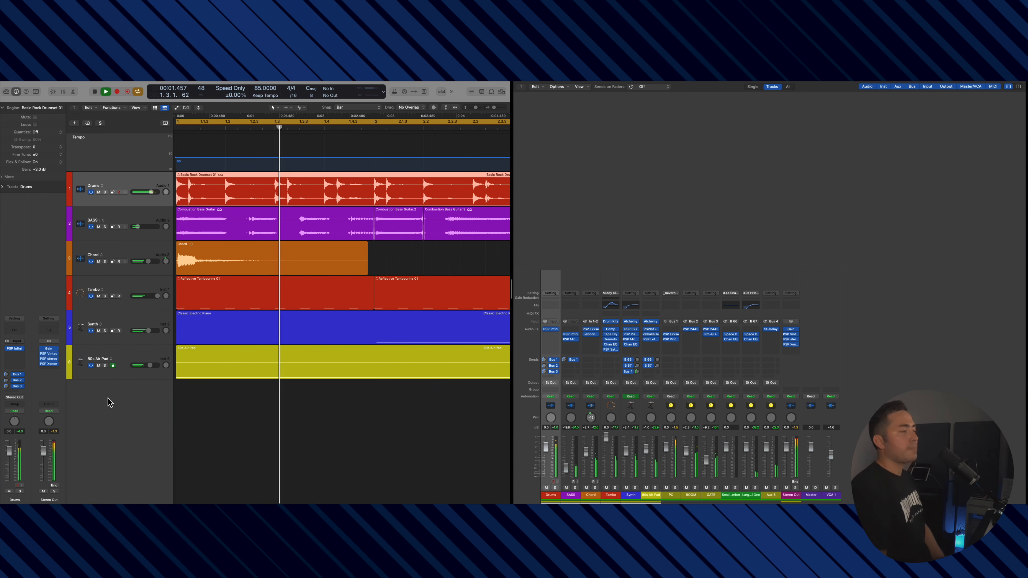